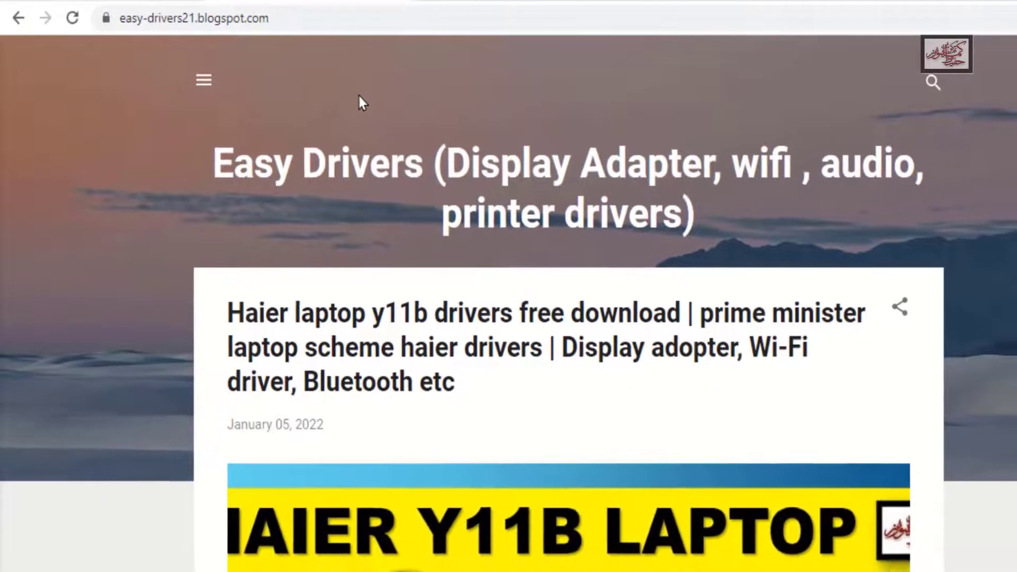
Look through the driver posts on the Easy Drivers blog and open the full Haier laptop y11b drivers post
scroll(347, 93, down, 2)
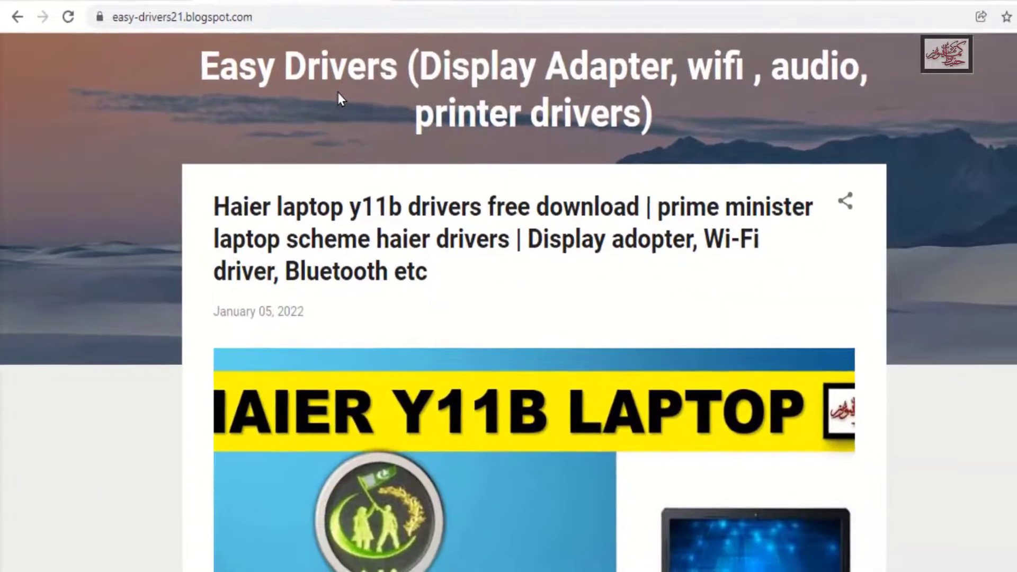
scroll(337, 95, down, 3)
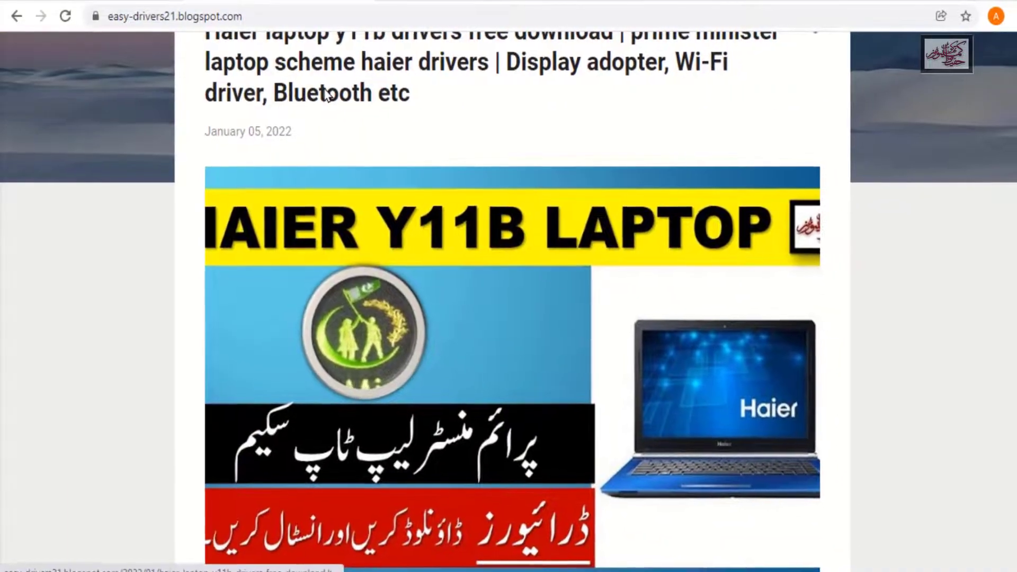
scroll(326, 94, down, 5)
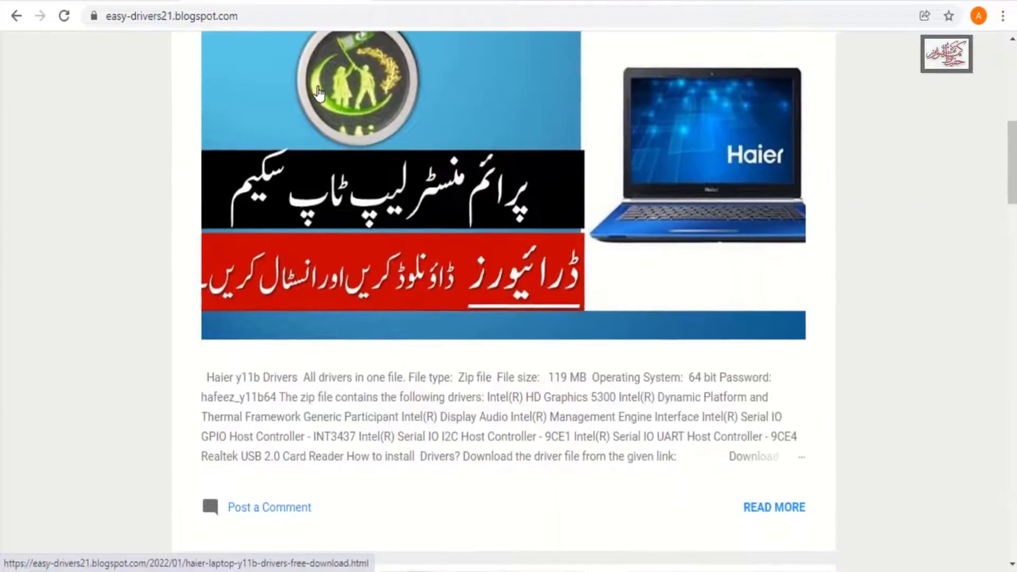
scroll(319, 93, down, 3)
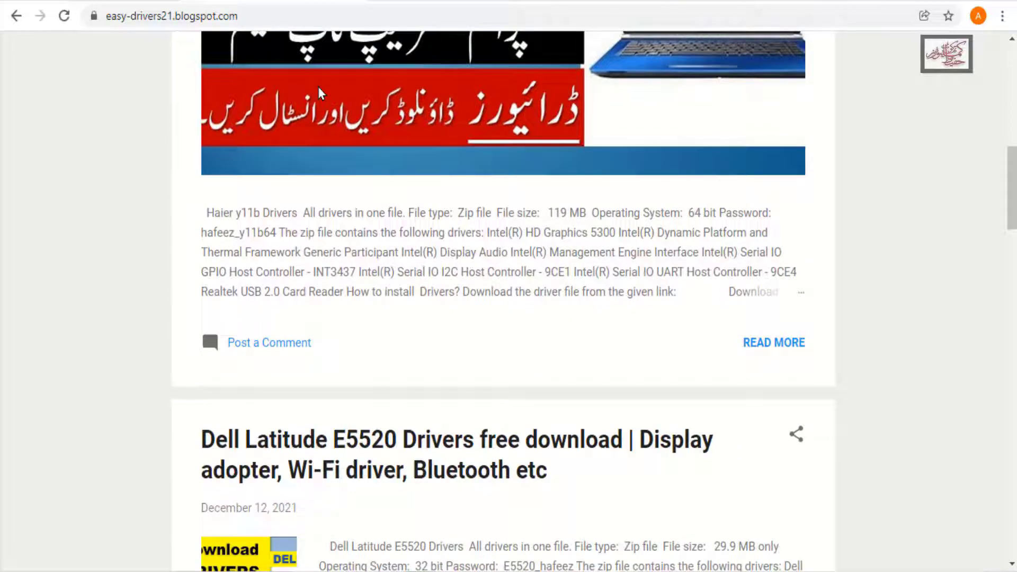
scroll(320, 93, down, 3)
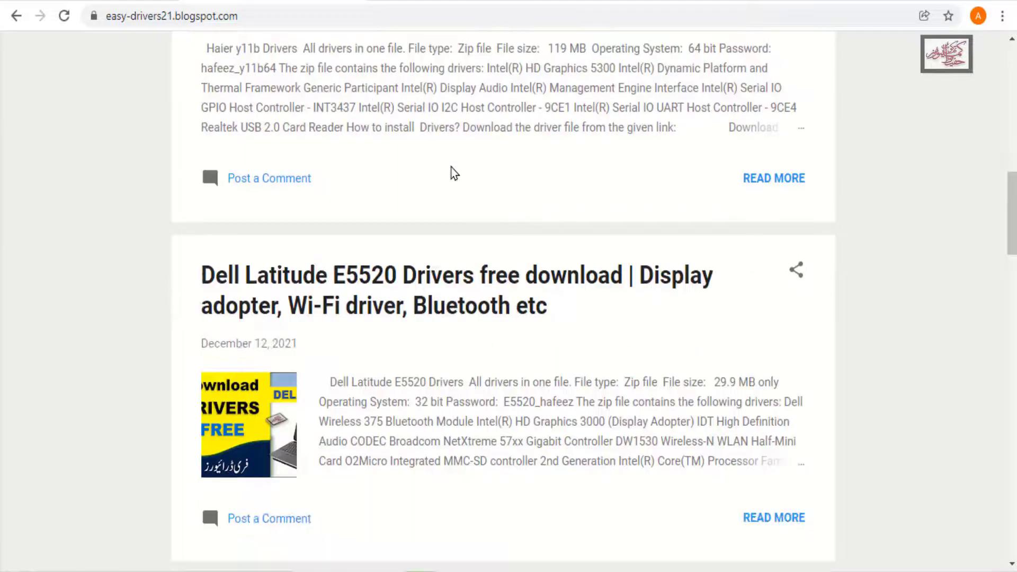
scroll(451, 170, down, 4)
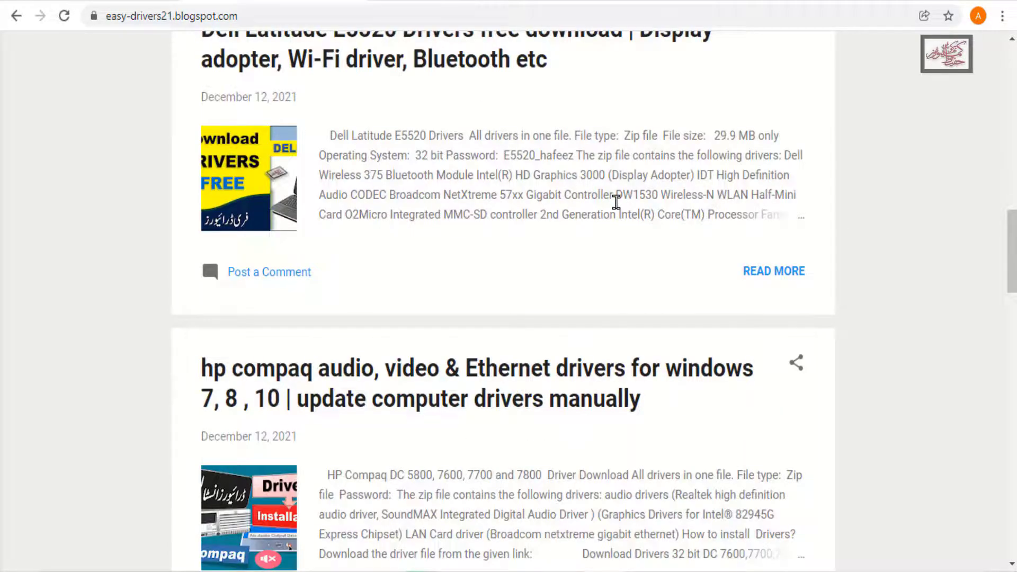
scroll(617, 207, up, 4)
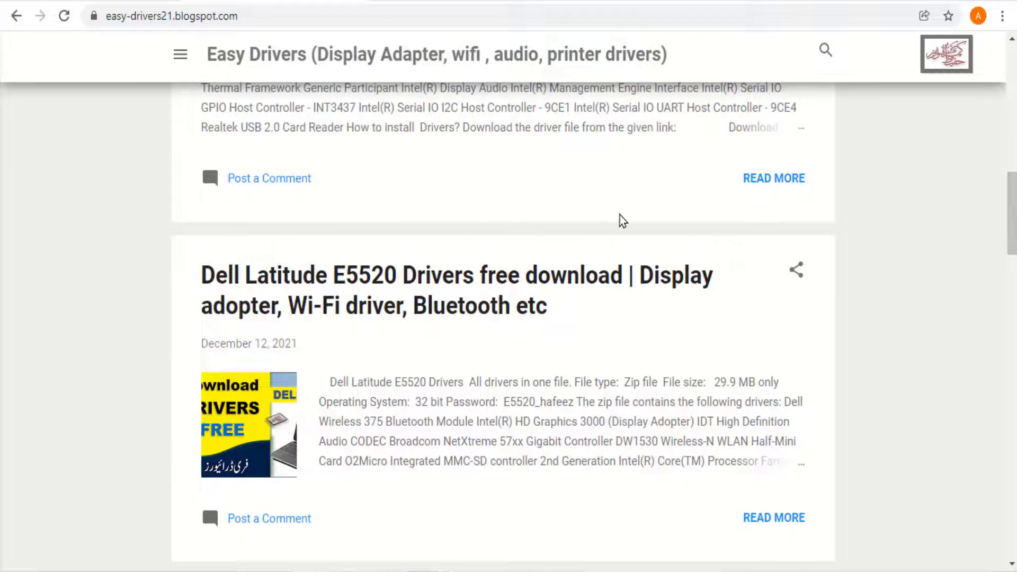
scroll(620, 216, up, 4)
scroll(635, 244, up, 3)
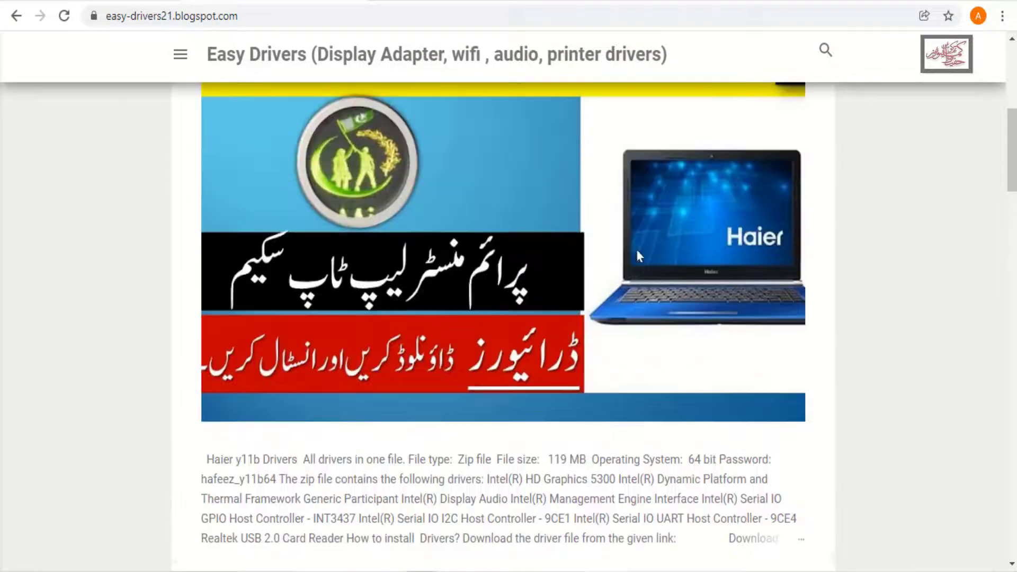
scroll(642, 293, up, 1)
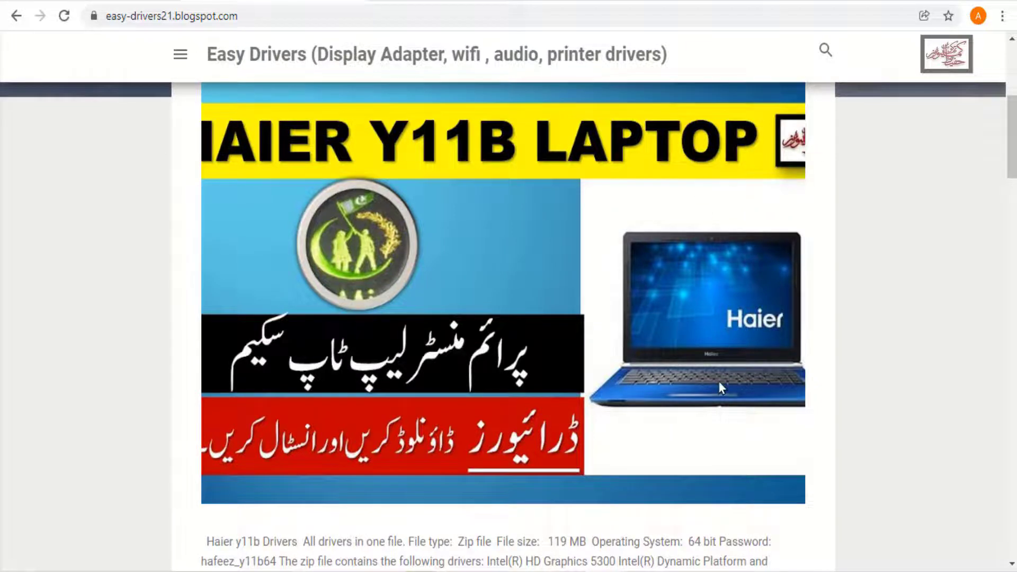
scroll(718, 371, down, 2)
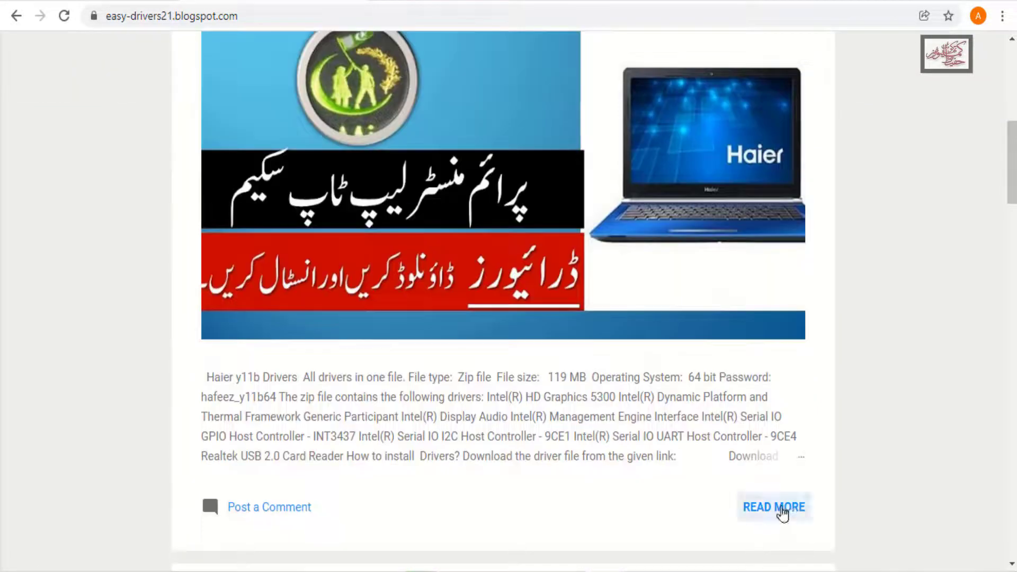
click(779, 508)
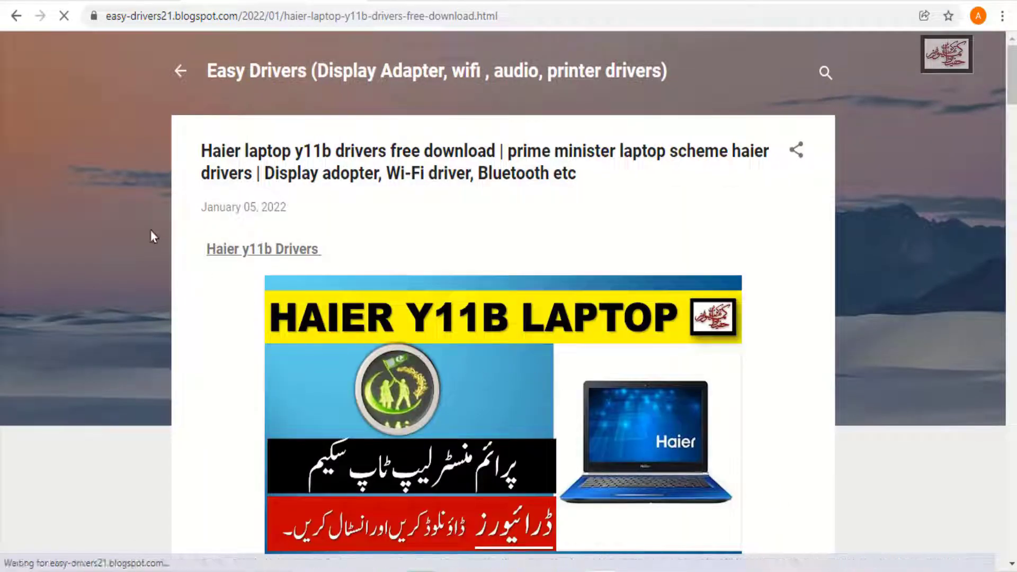
Review the Haier y11b post's file details, list of included drivers and installation instructions
scroll(481, 278, down, 5)
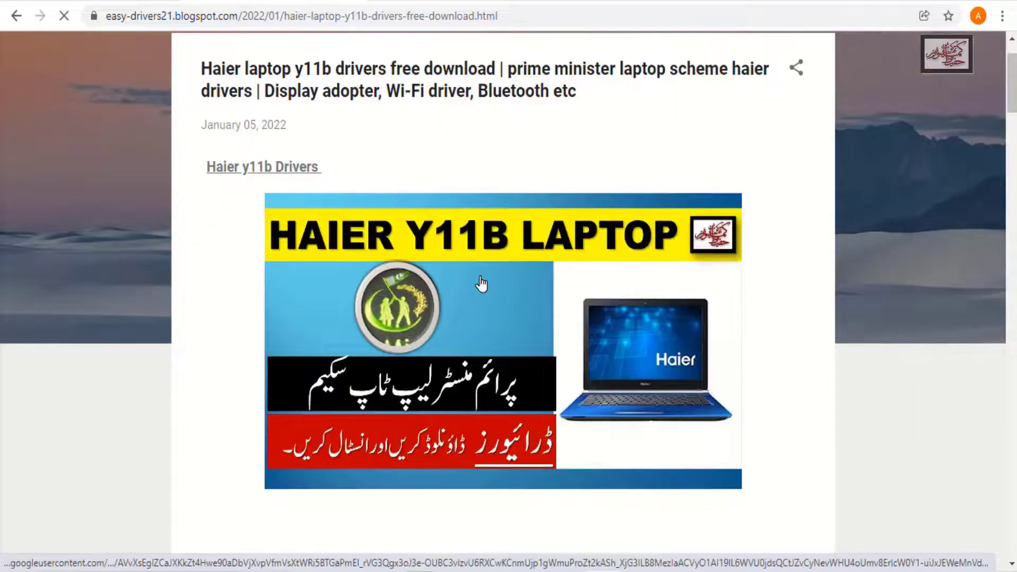
scroll(481, 284, down, 2)
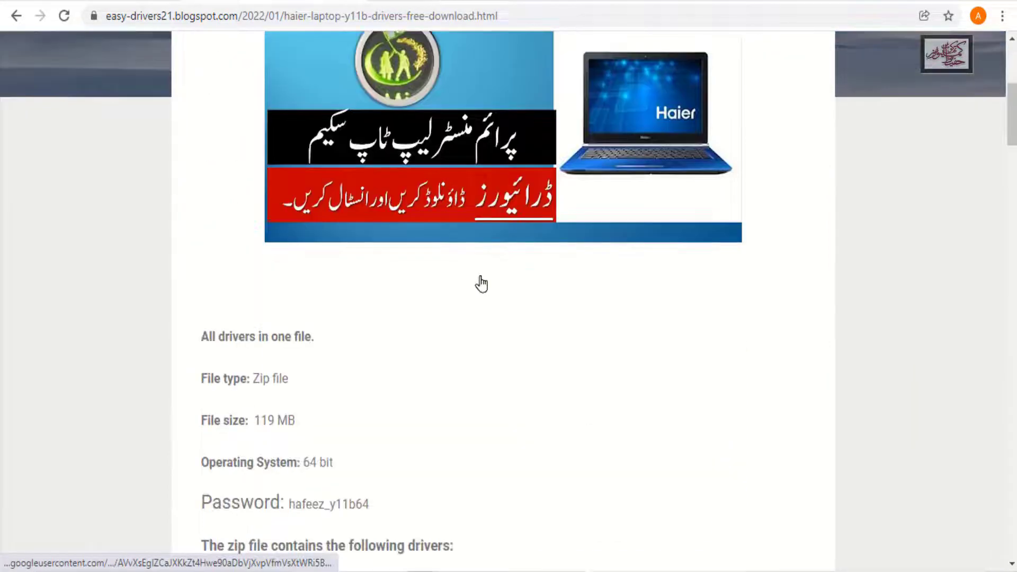
scroll(482, 283, down, 2)
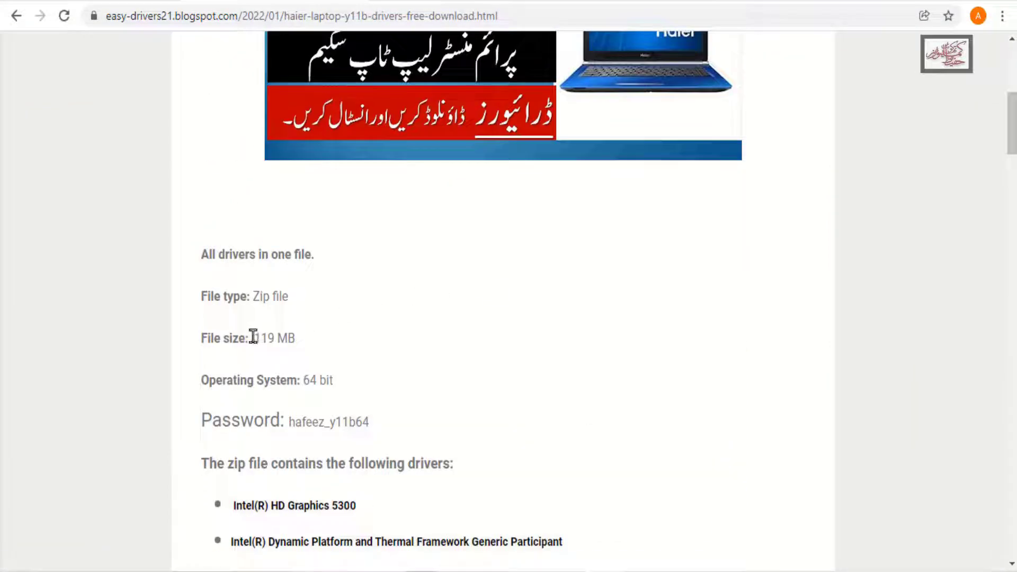
drag(254, 337, 316, 347)
scroll(350, 345, down, 2)
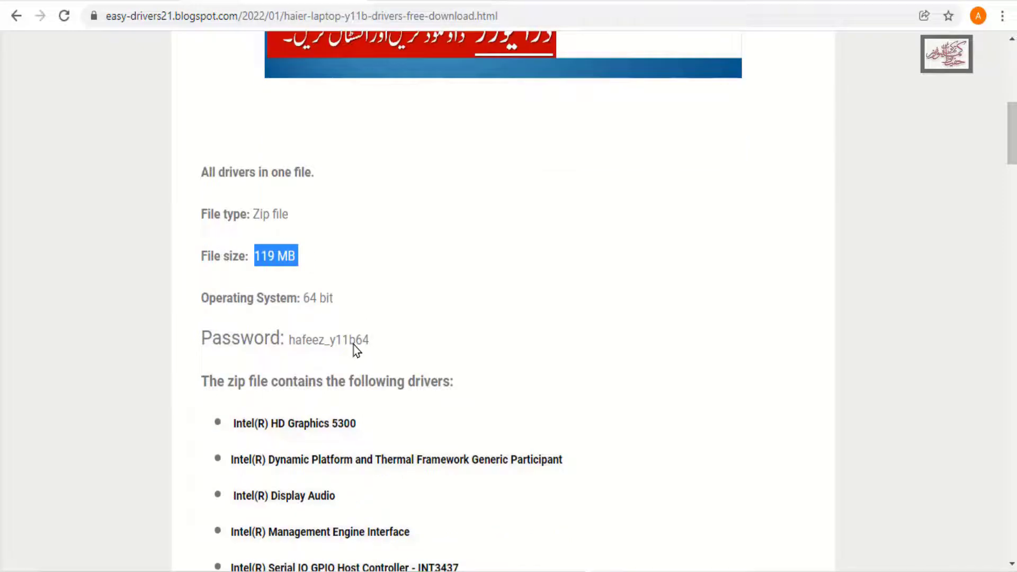
scroll(354, 344, down, 6)
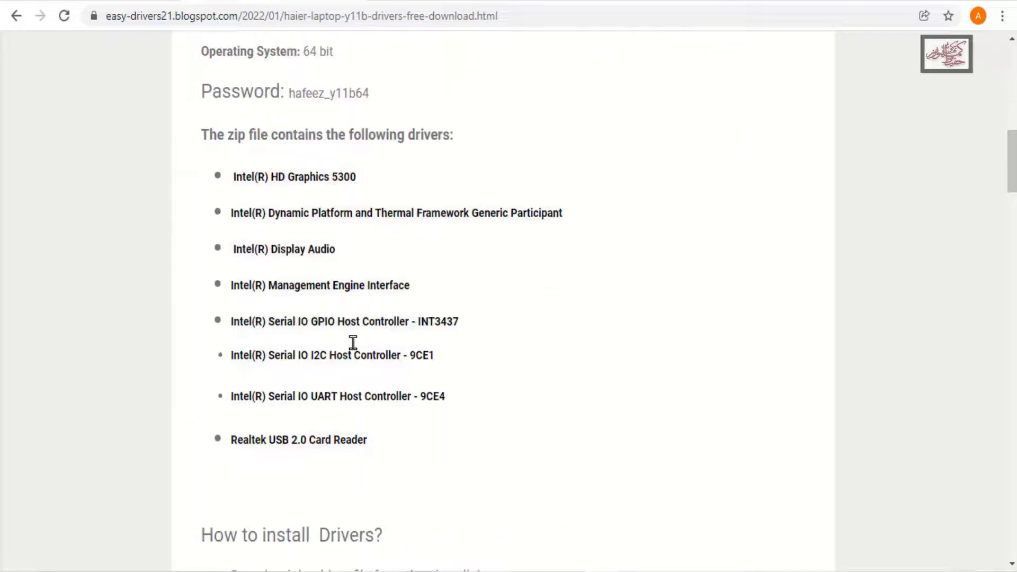
scroll(354, 347, down, 2)
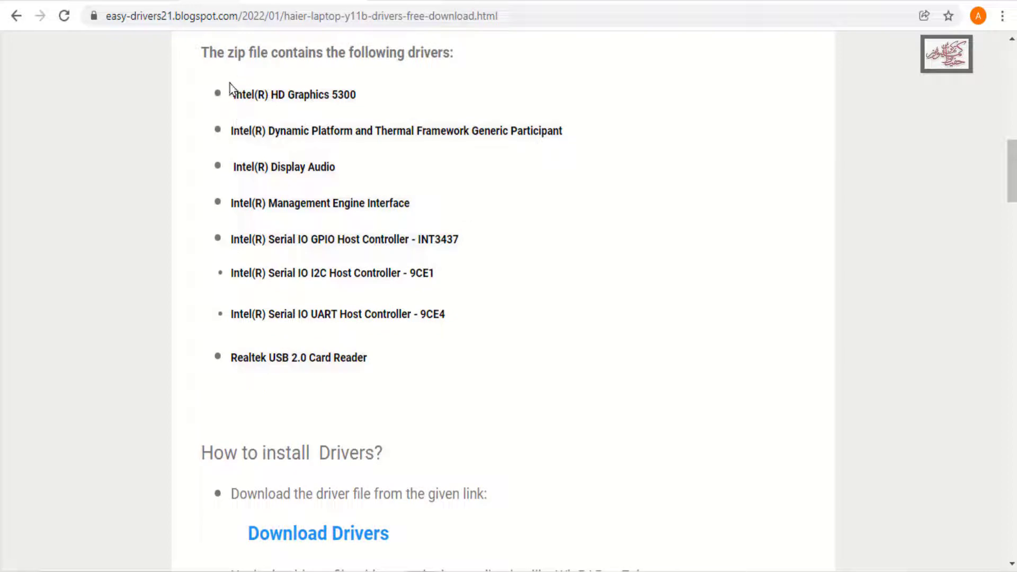
drag(231, 98, 463, 358)
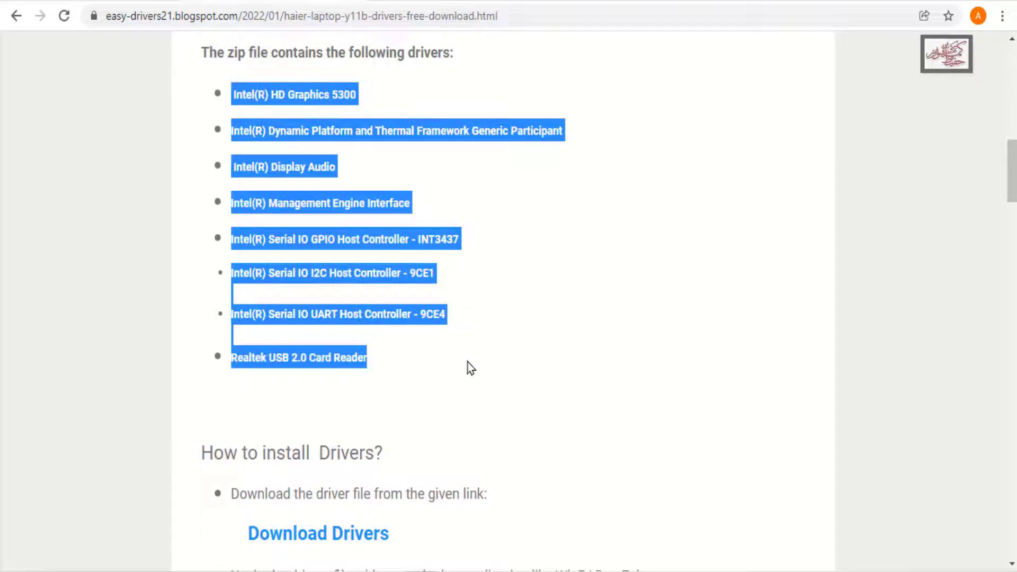
scroll(467, 365, down, 4)
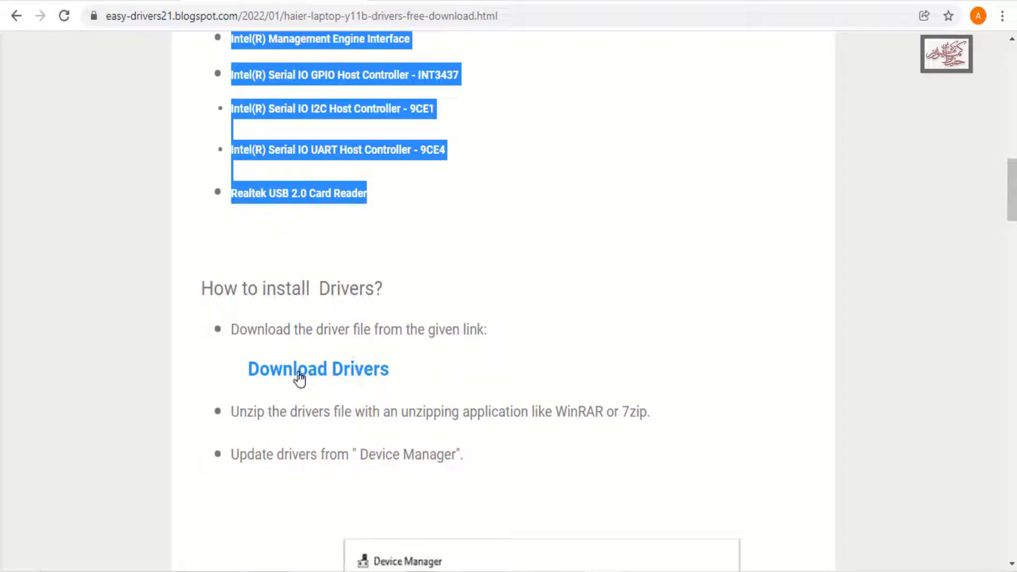
scroll(351, 380, down, 3)
scroll(352, 380, down, 3)
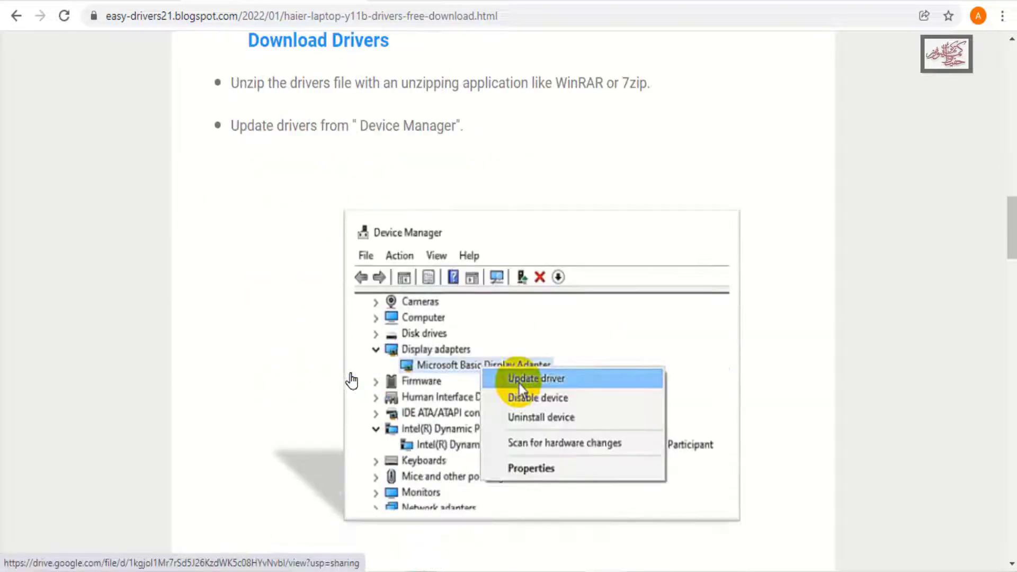
Download the Haier Y11B Windows 10 64-bit driver archive from its Google Drive link, accepting the download without a virus scan
scroll(351, 379, up, 3)
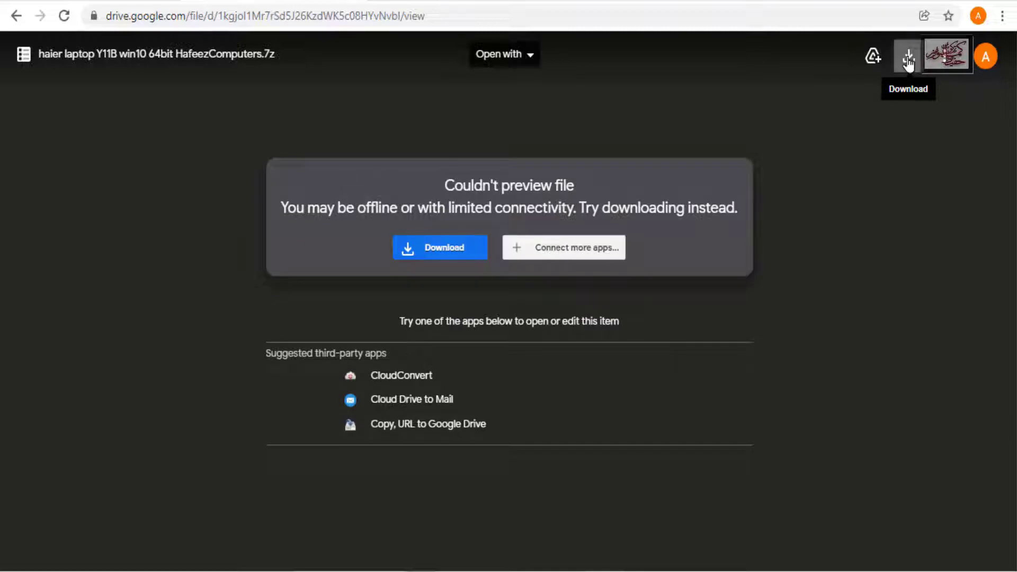
click(908, 62)
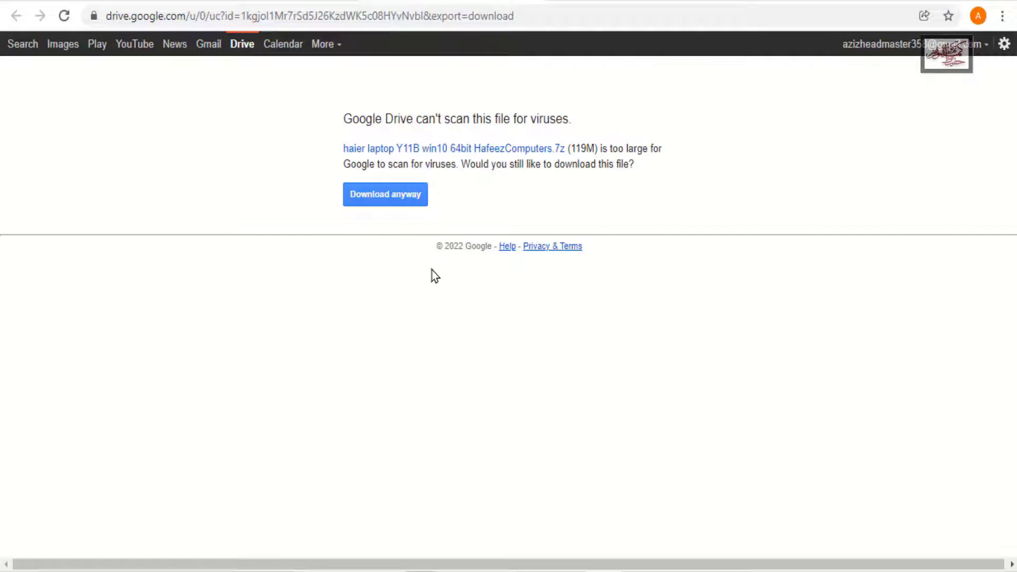
click(397, 196)
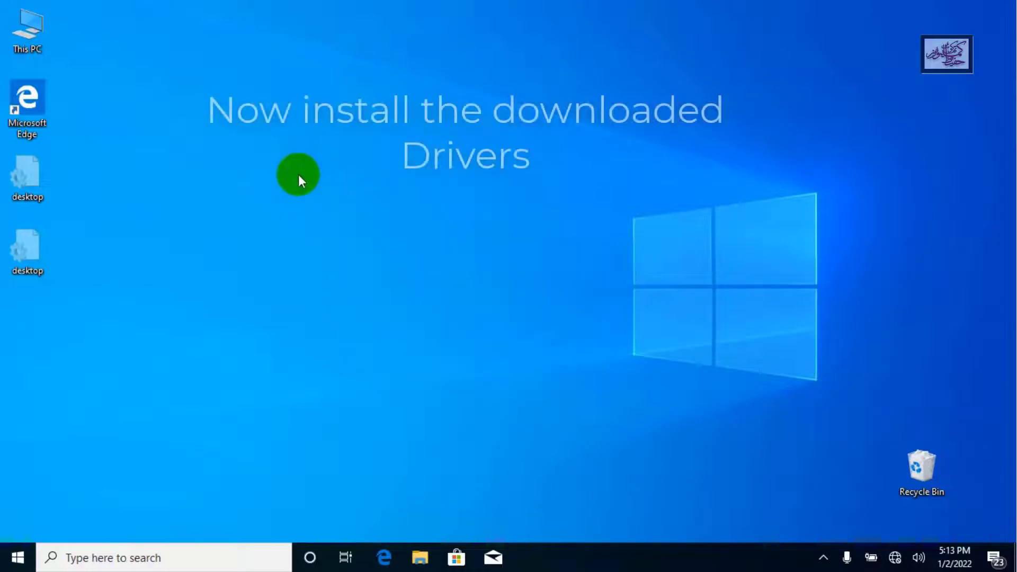
Open Device Manager from the system properties of This PC
right_click(23, 31)
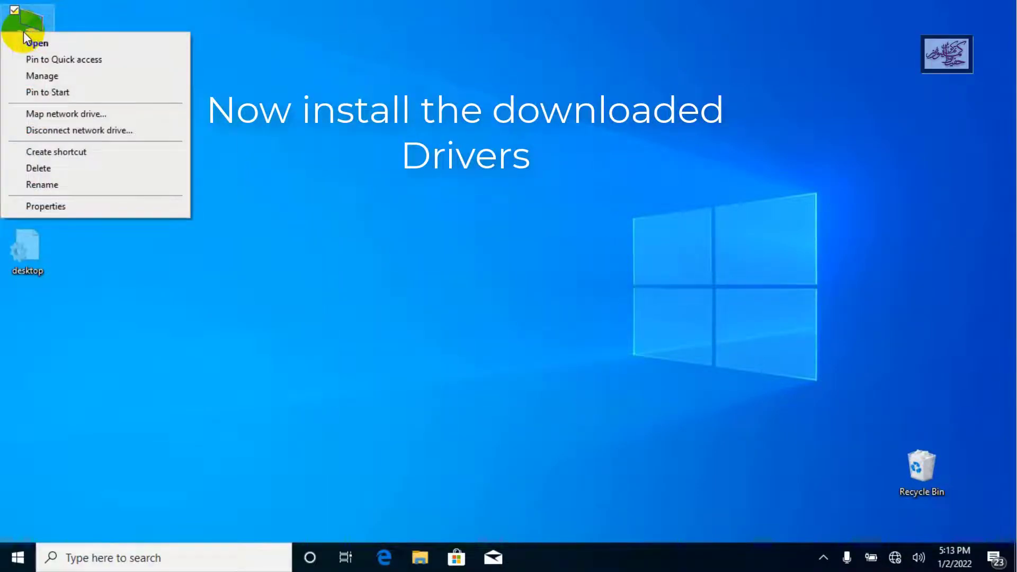
click(105, 208)
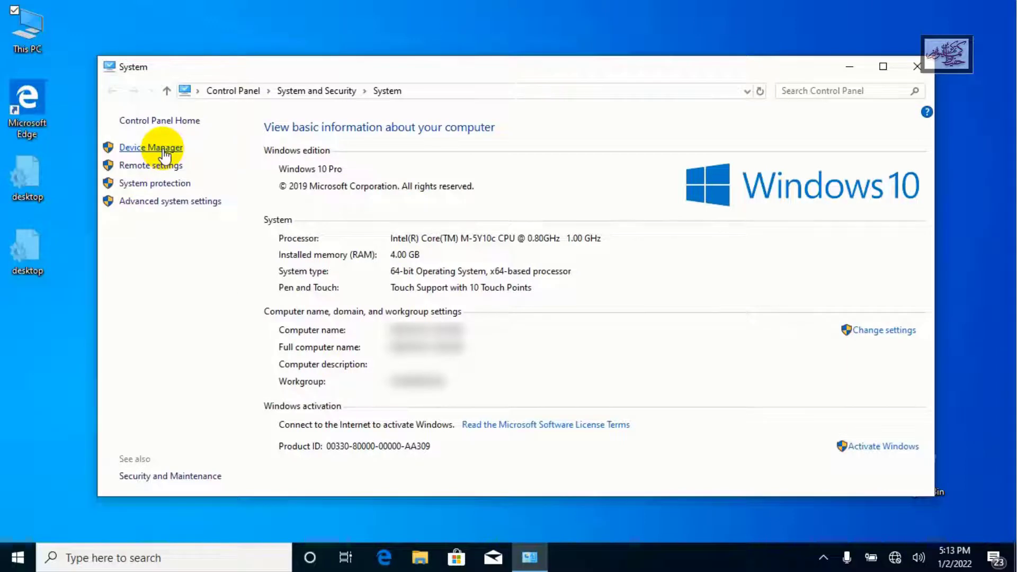
click(164, 153)
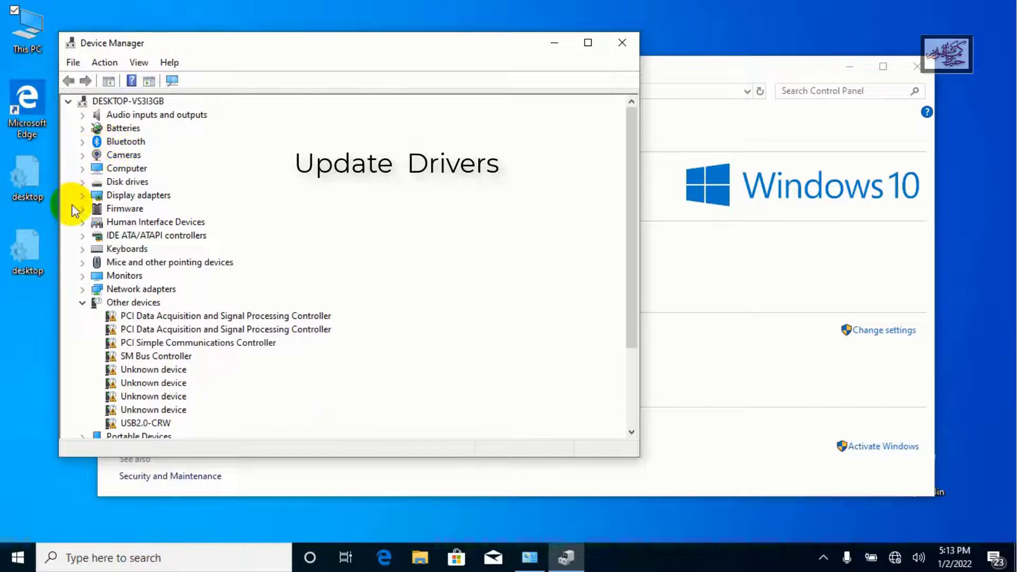
Start a driver update for the Microsoft Basic Display Adapter and choose to browse the computer for driver software
click(82, 195)
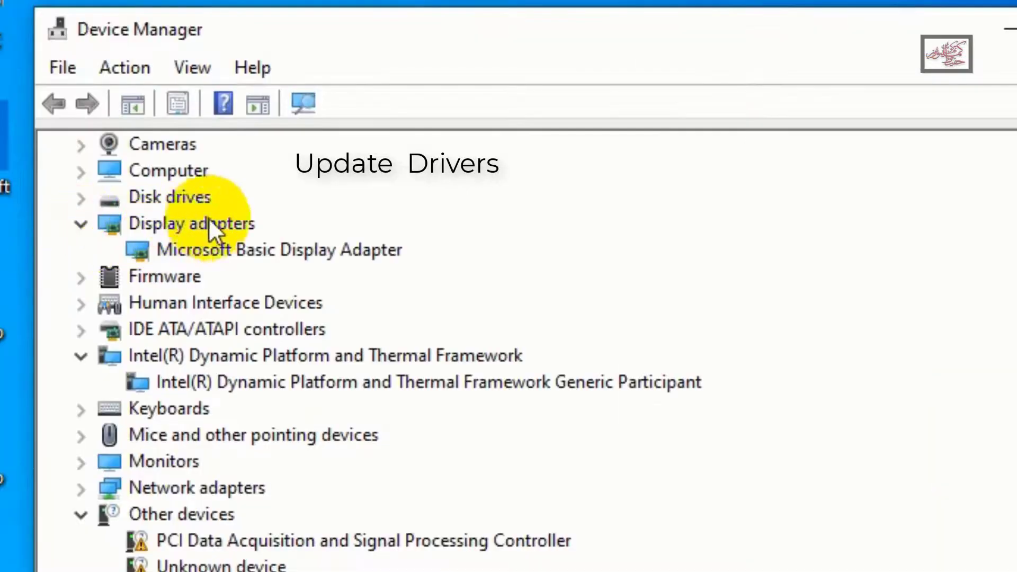
click(275, 253)
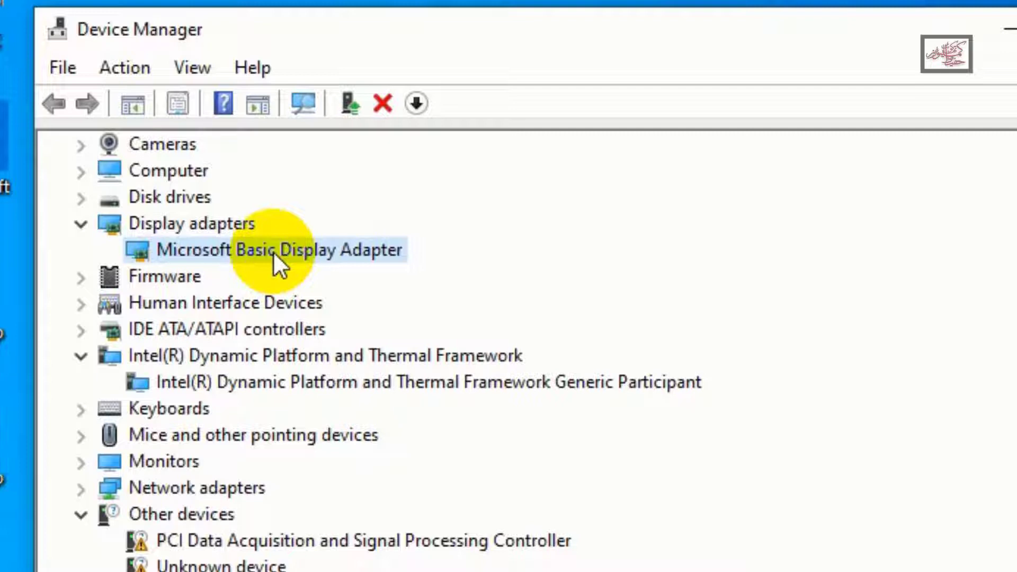
right_click(274, 254)
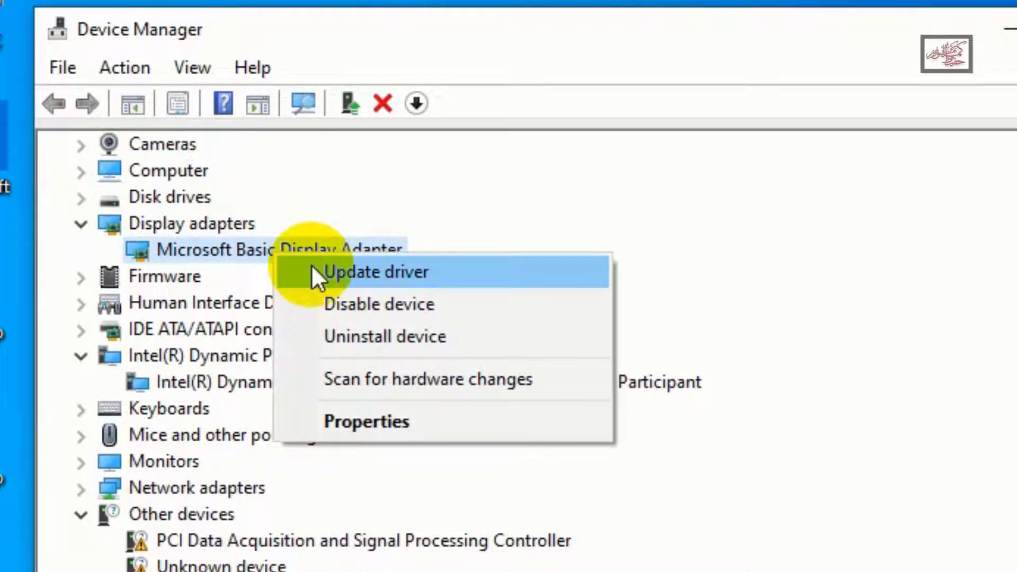
click(342, 277)
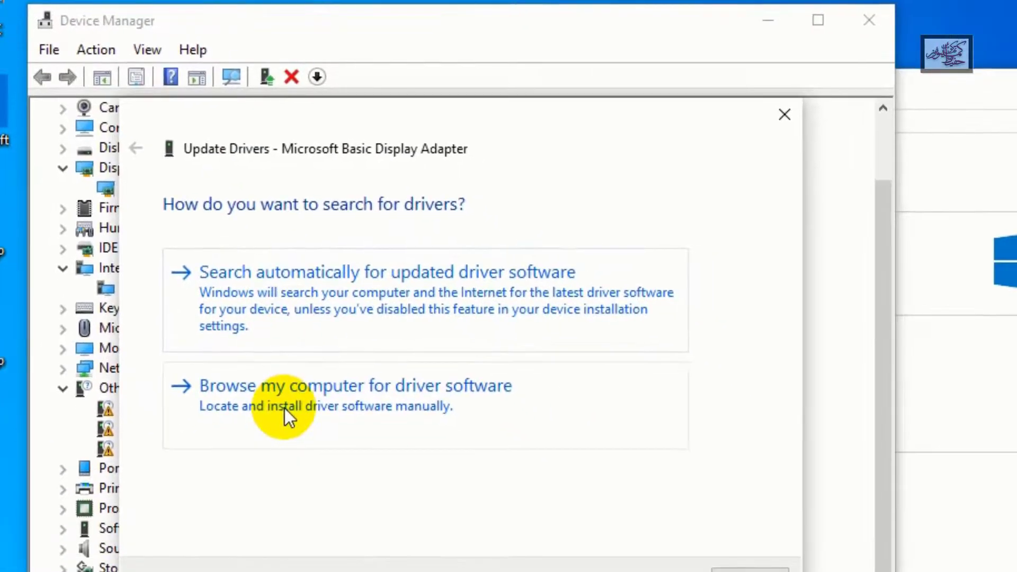
click(351, 392)
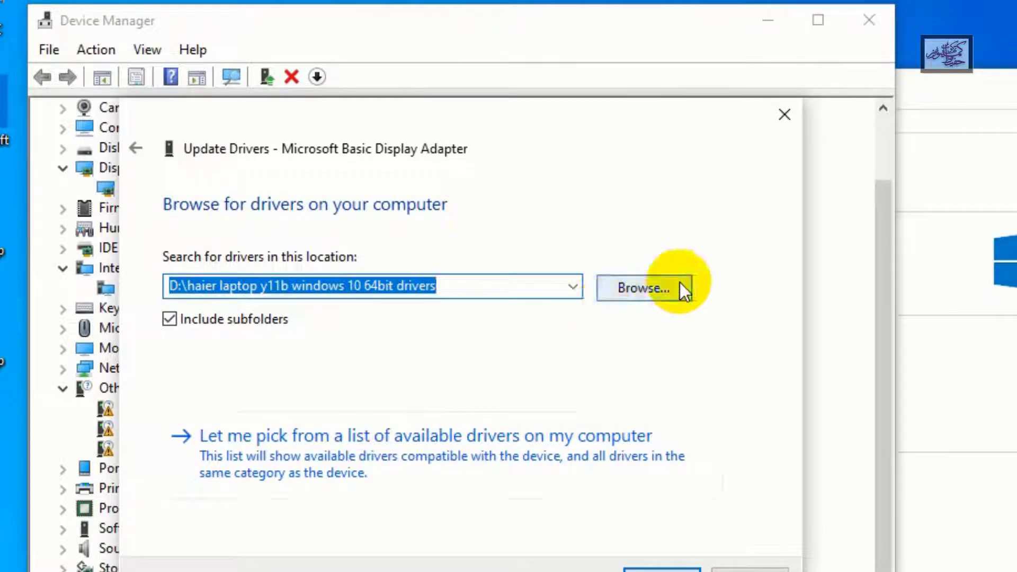
Install the display driver from the folder "D:\haier laptop y11b windows 10 64bit drivers", allowing the unverified driver software anyway
click(670, 300)
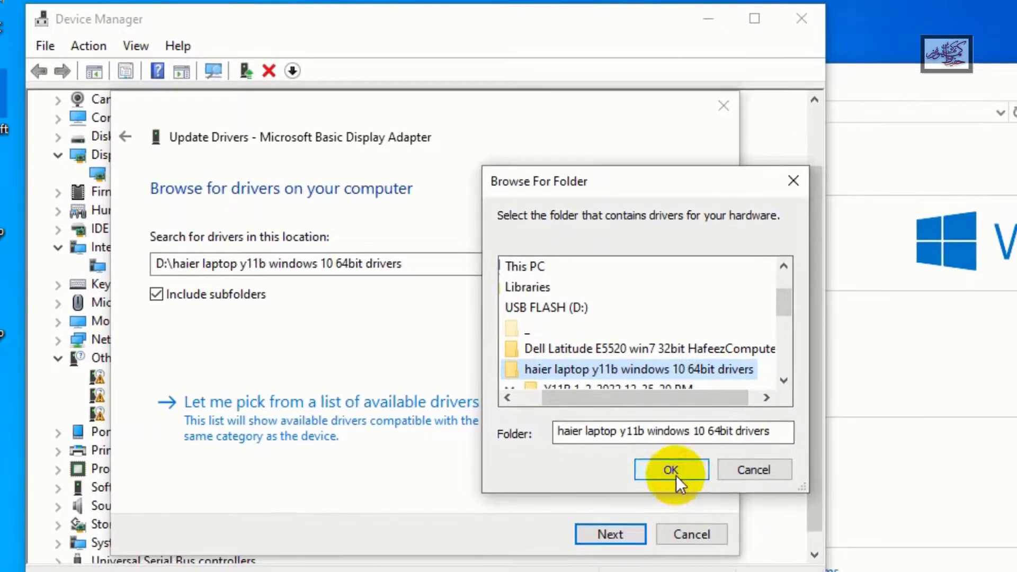
click(676, 475)
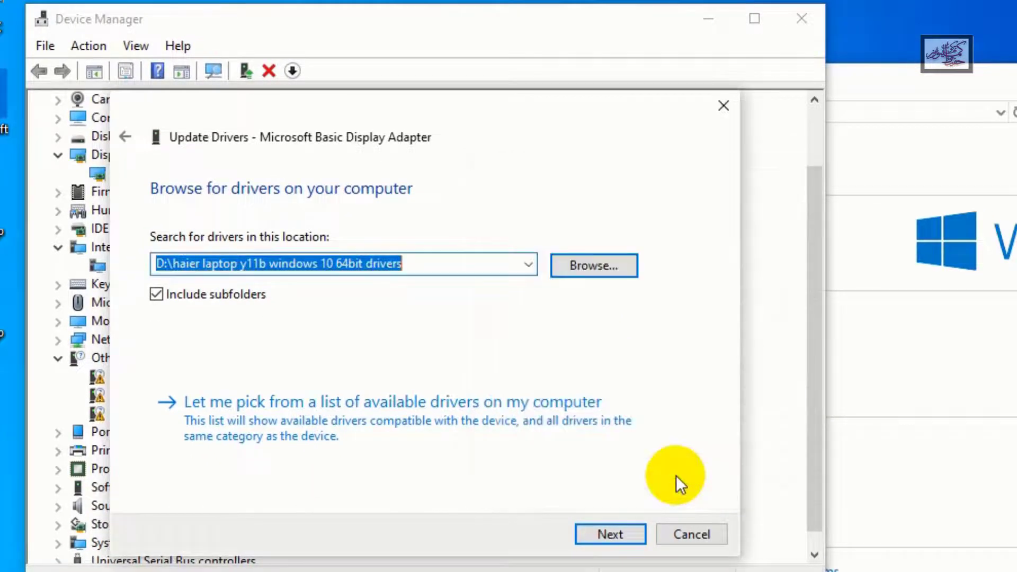
click(624, 534)
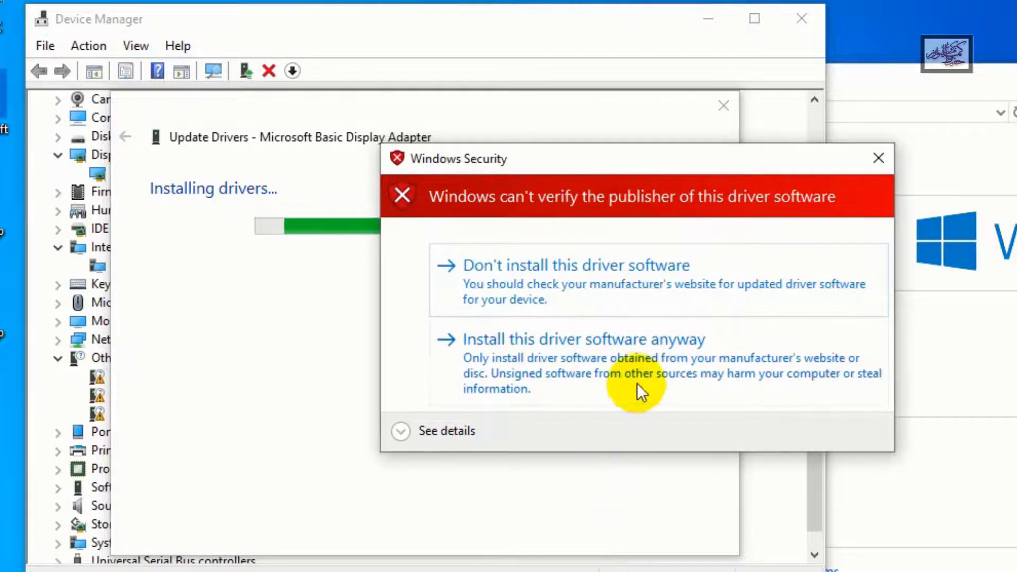
click(628, 348)
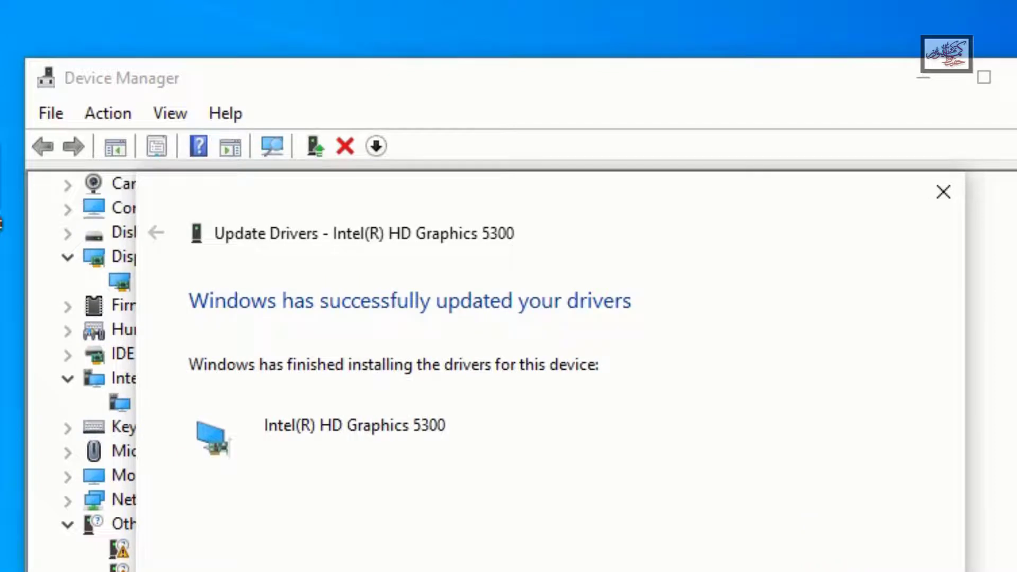
Install the driver for the second PCI Data Acquisition and Signal Processing Controller from the folder "D:\haier laptop y11b windows 10 64bit drivers"
key(Return)
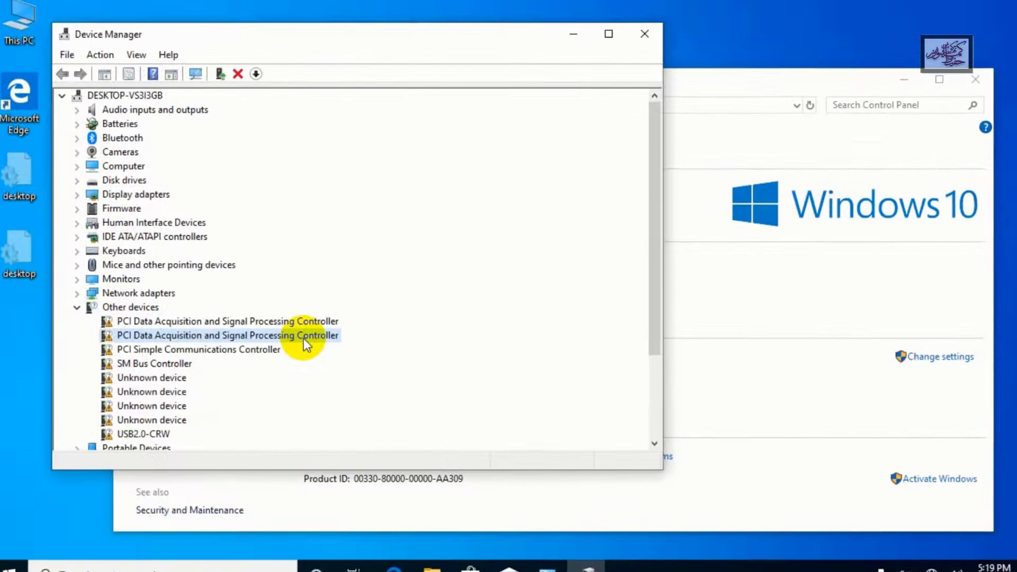
right_click(302, 336)
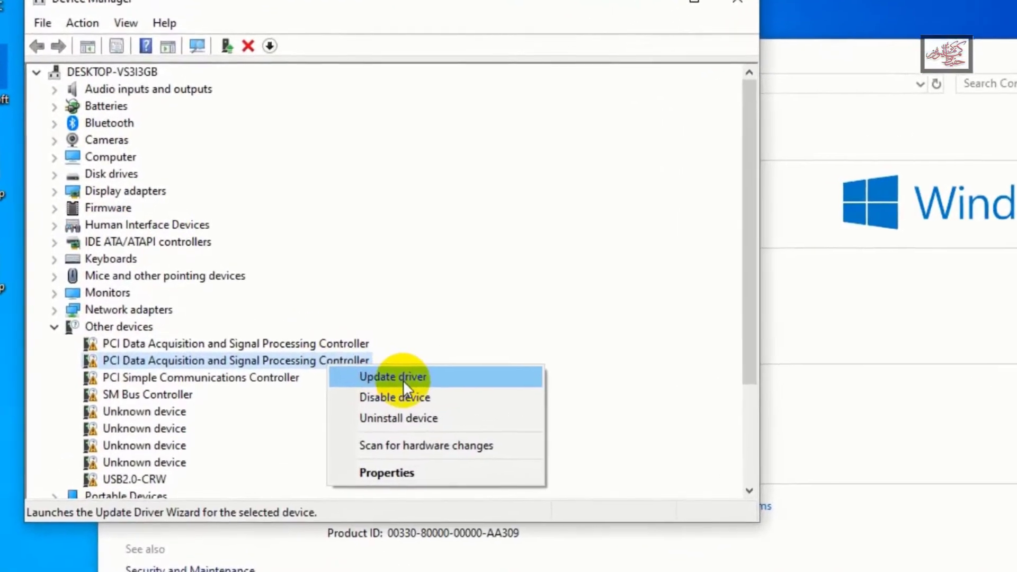
click(383, 366)
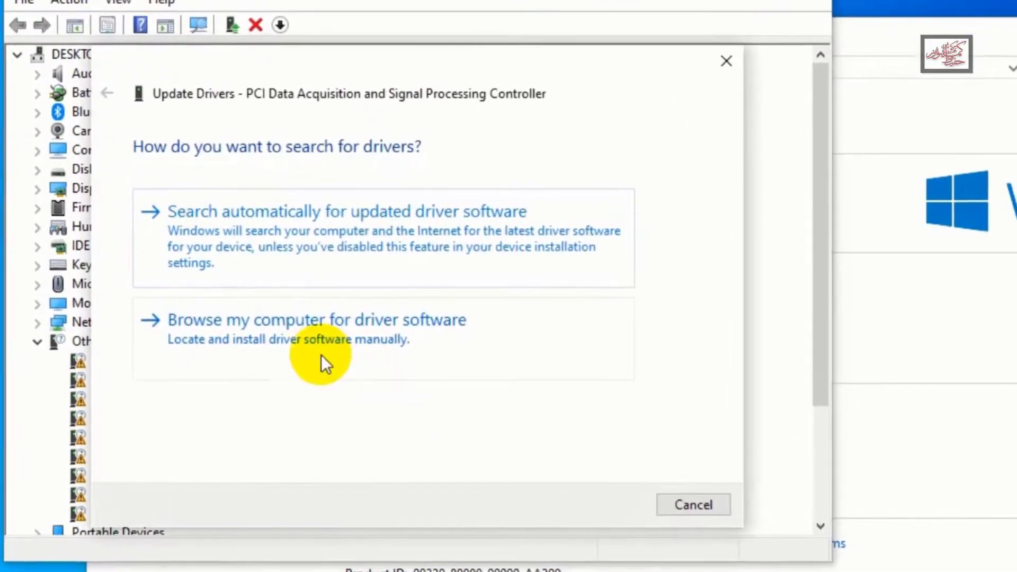
click(314, 321)
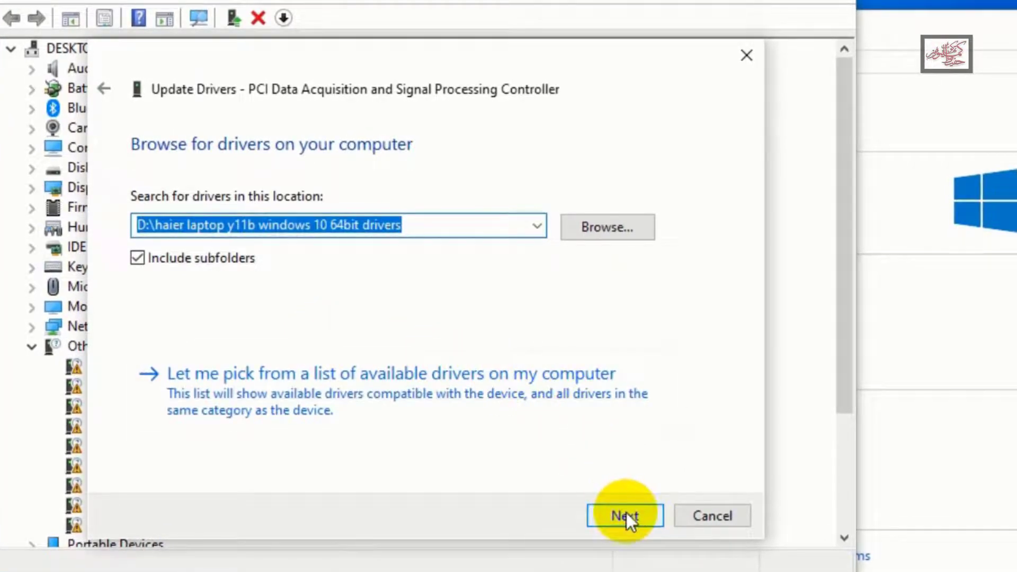
click(618, 234)
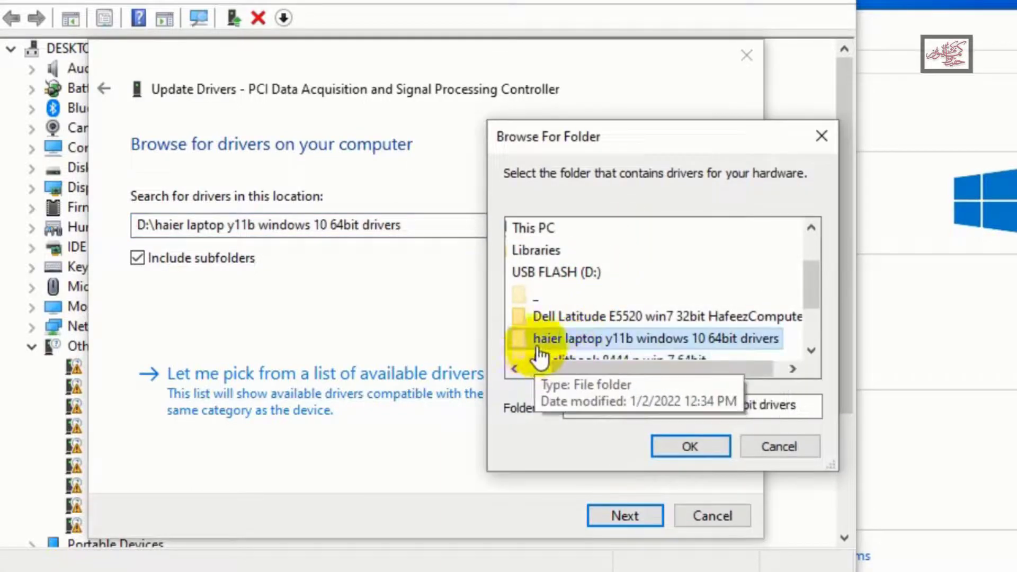
double_click(539, 342)
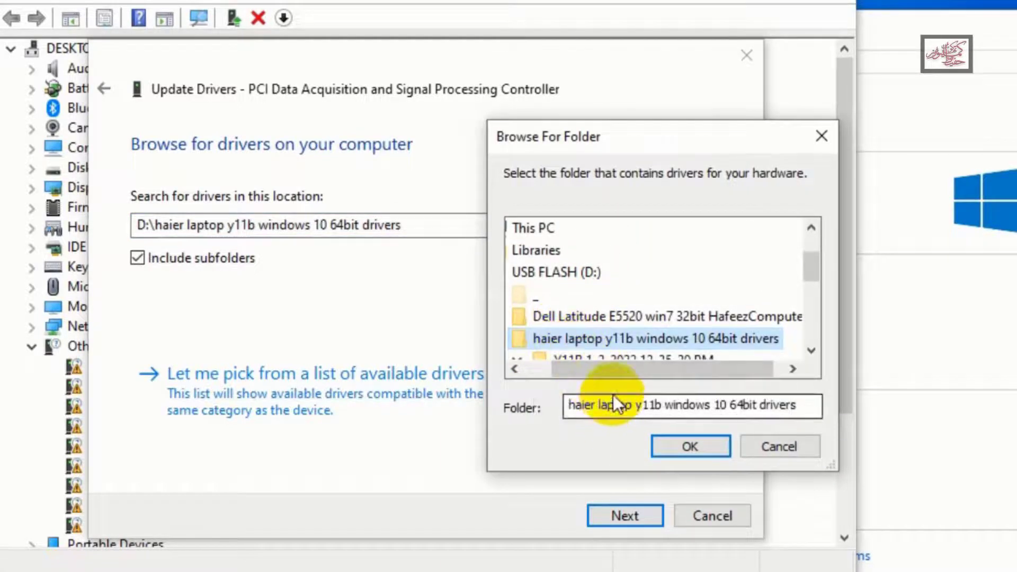
click(507, 371)
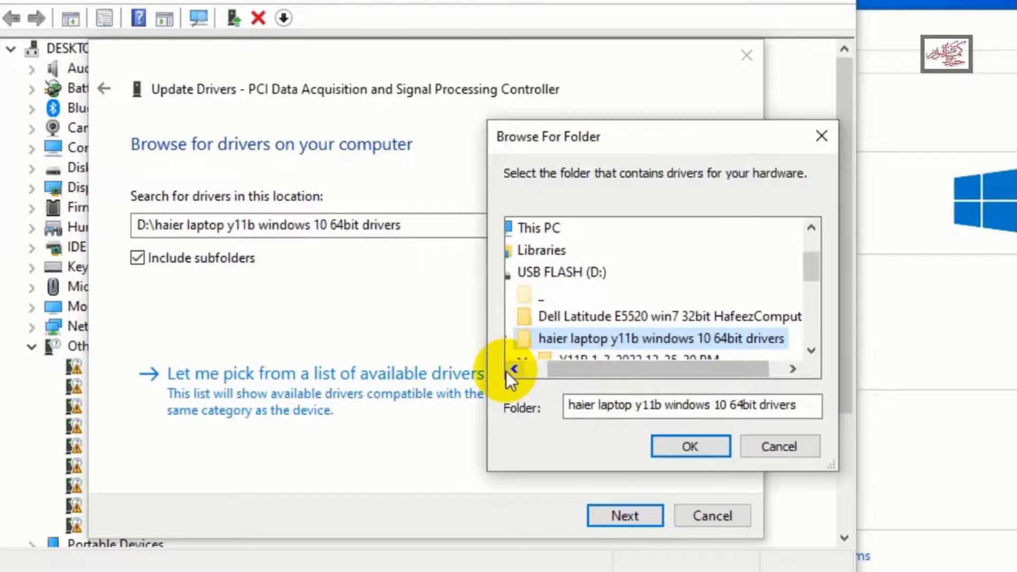
click(691, 446)
click(634, 520)
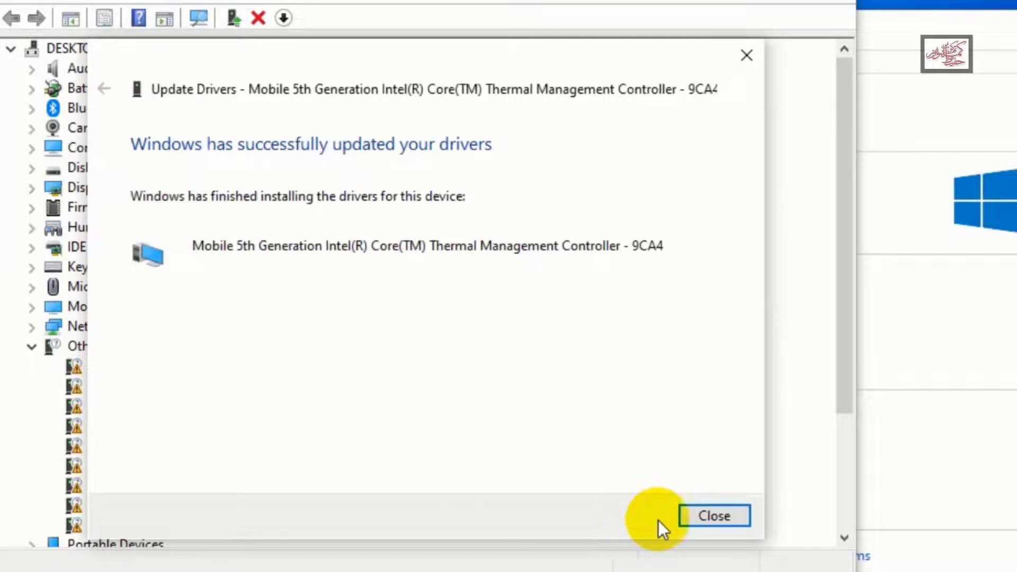
click(708, 516)
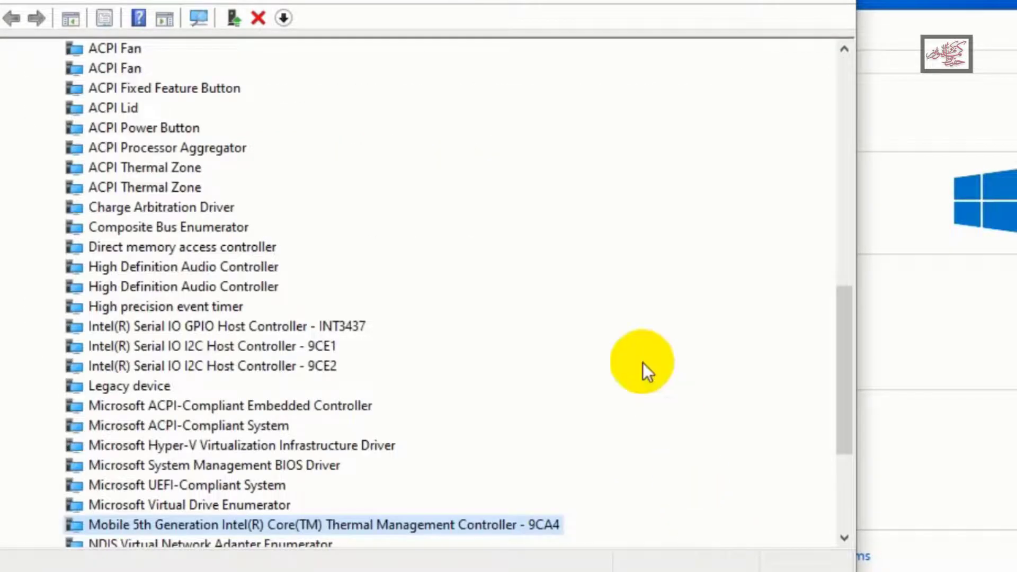
Install the driver for the PCI Simple Communications Controller from the folder "D:\haier laptop y11b windows 10 64bit drivers"
click(844, 49)
click(843, 53)
click(843, 53)
click(842, 53)
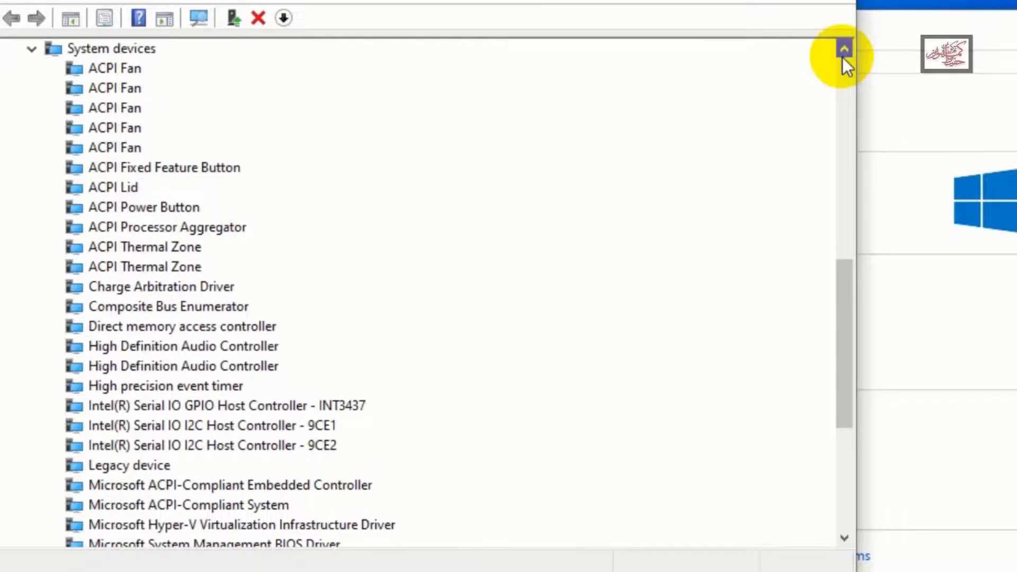
click(847, 72)
click(847, 72)
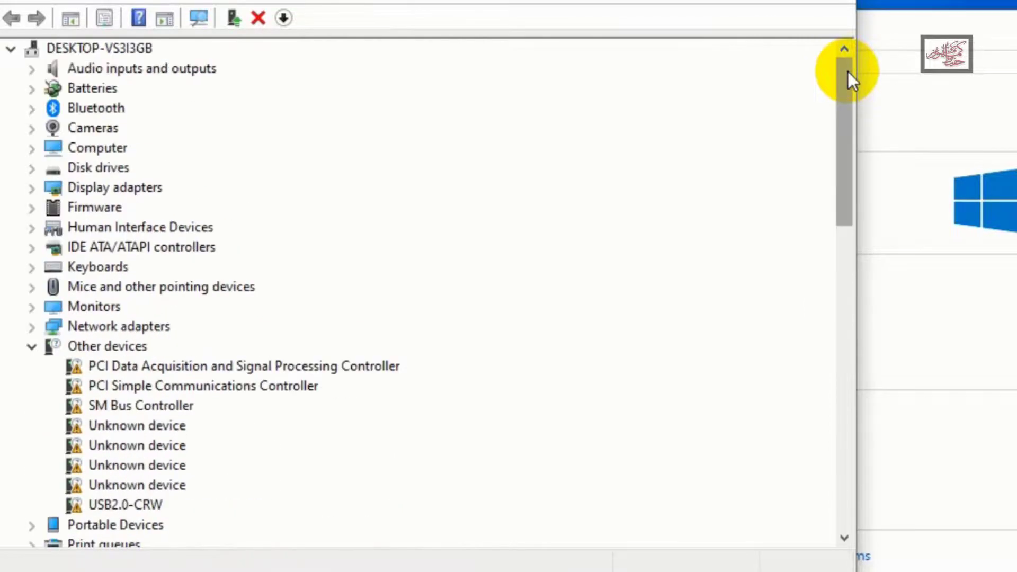
click(192, 384)
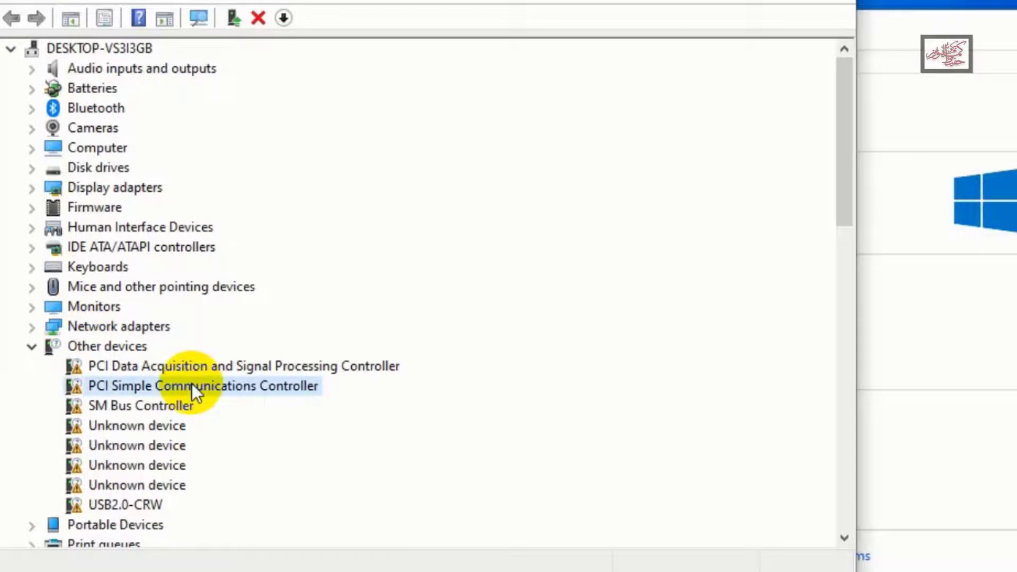
right_click(192, 383)
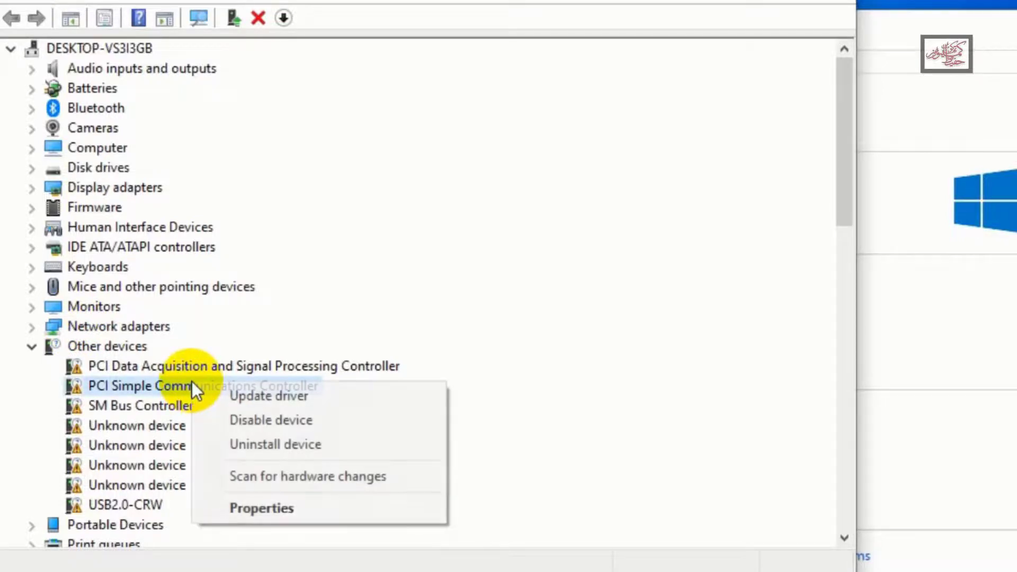
click(285, 402)
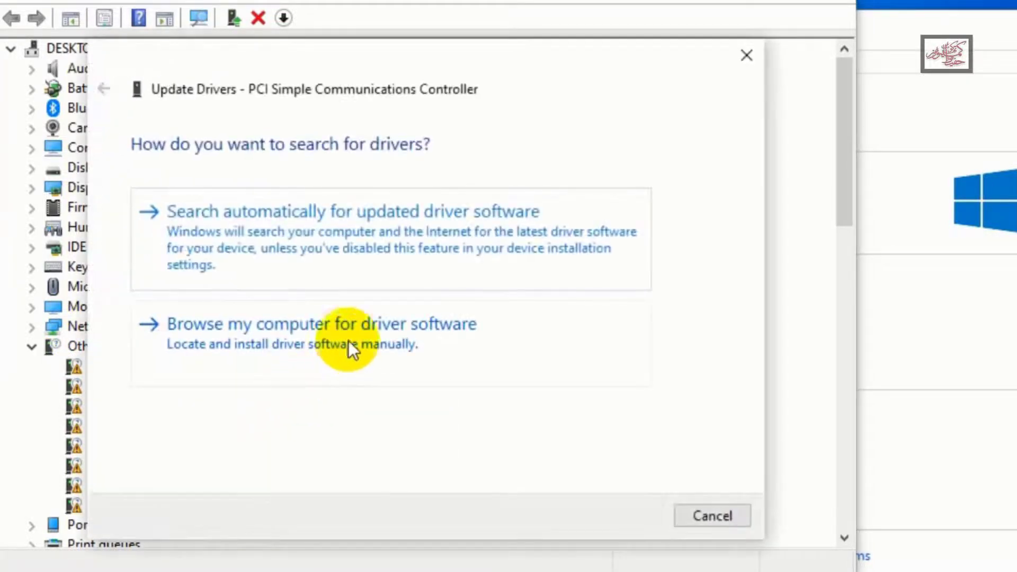
click(351, 337)
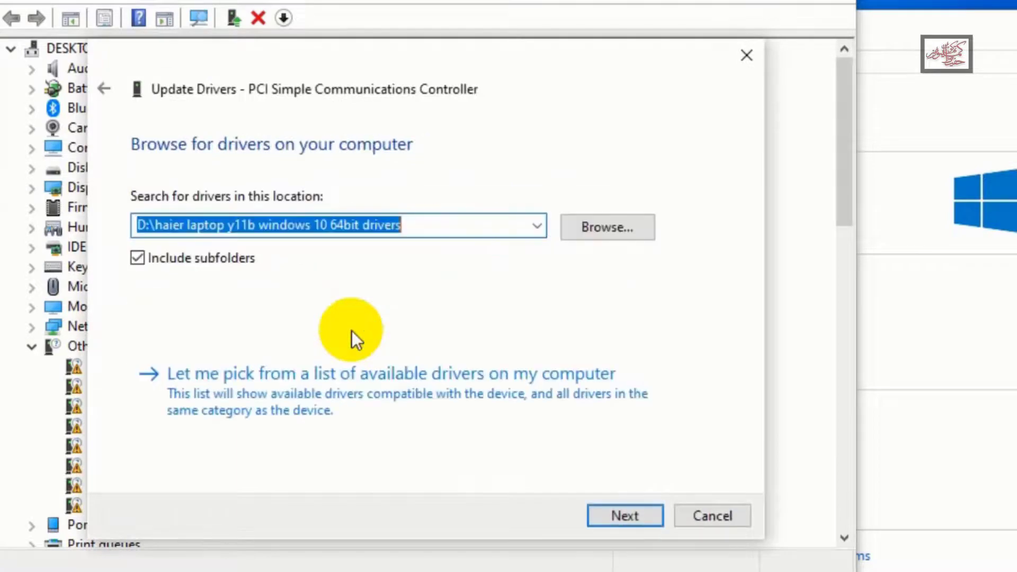
click(620, 520)
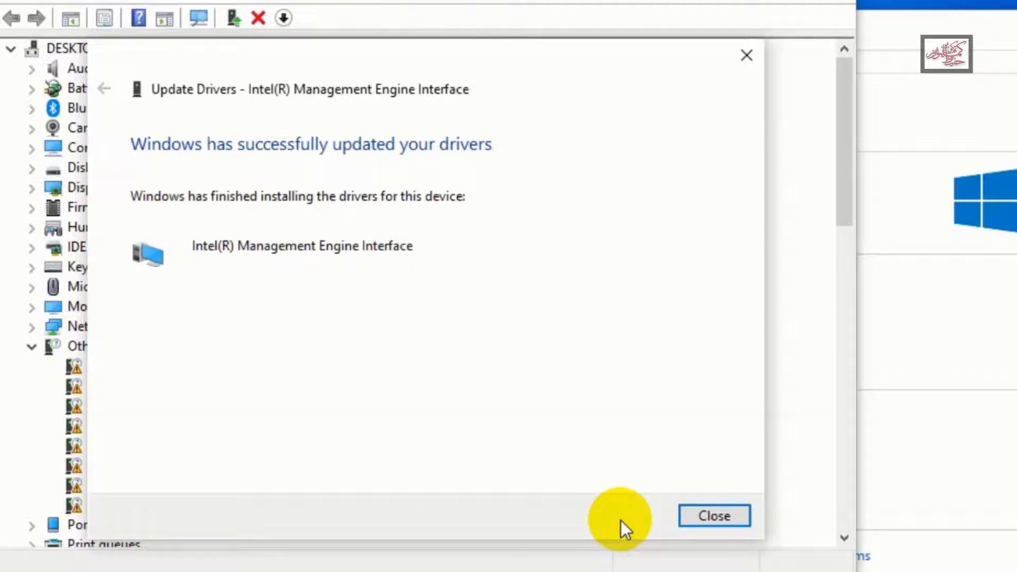
click(704, 516)
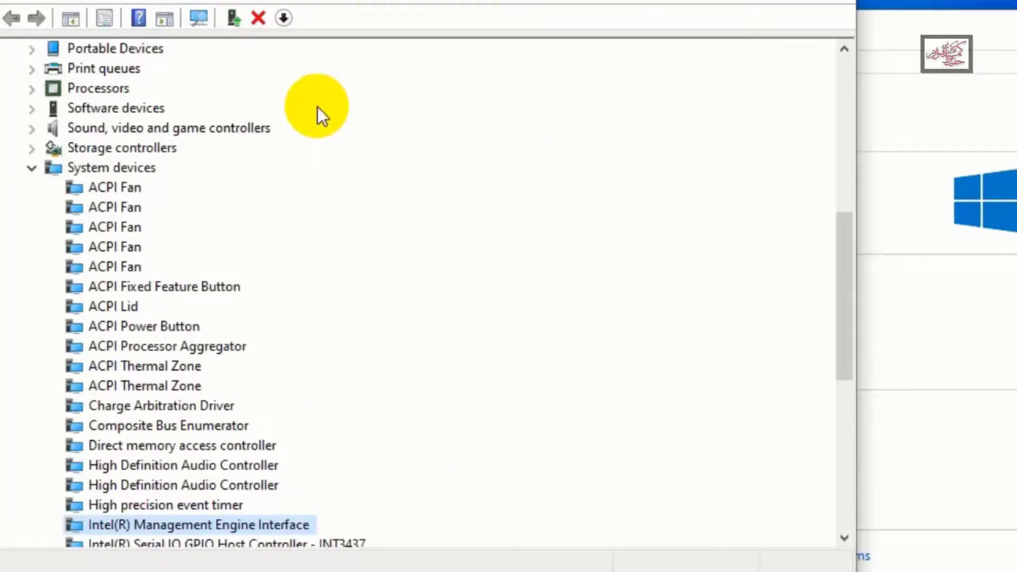
Collapse the System devices category and install the SM Bus Controller driver from the same Haier Y11B driver folder
click(30, 166)
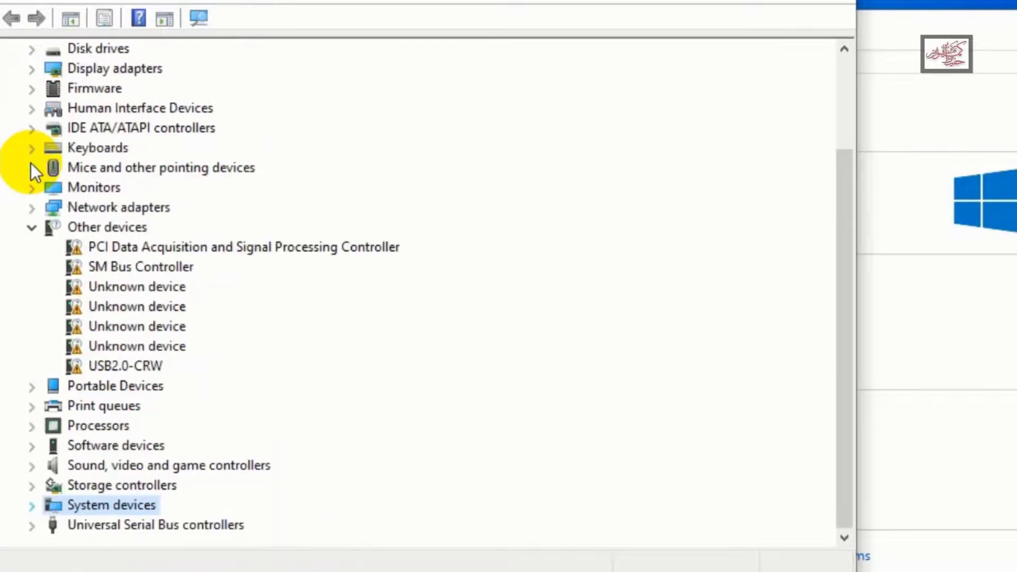
click(157, 267)
right_click(157, 265)
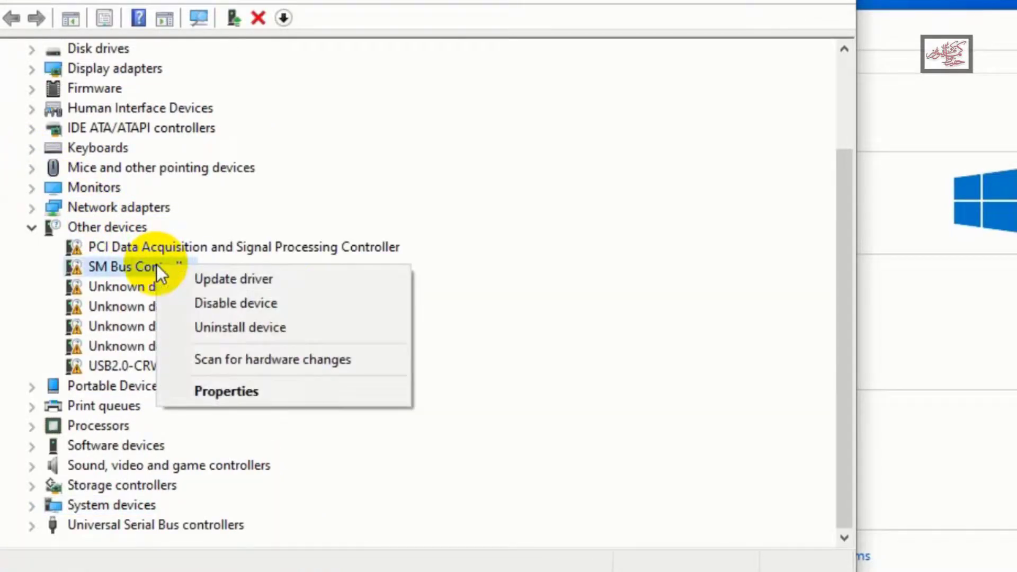
click(250, 281)
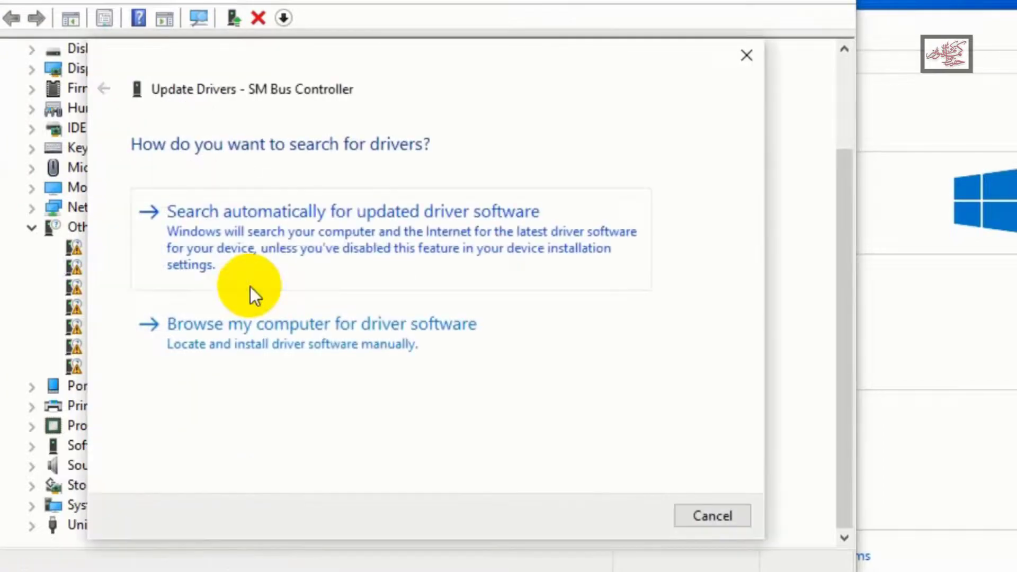
click(310, 346)
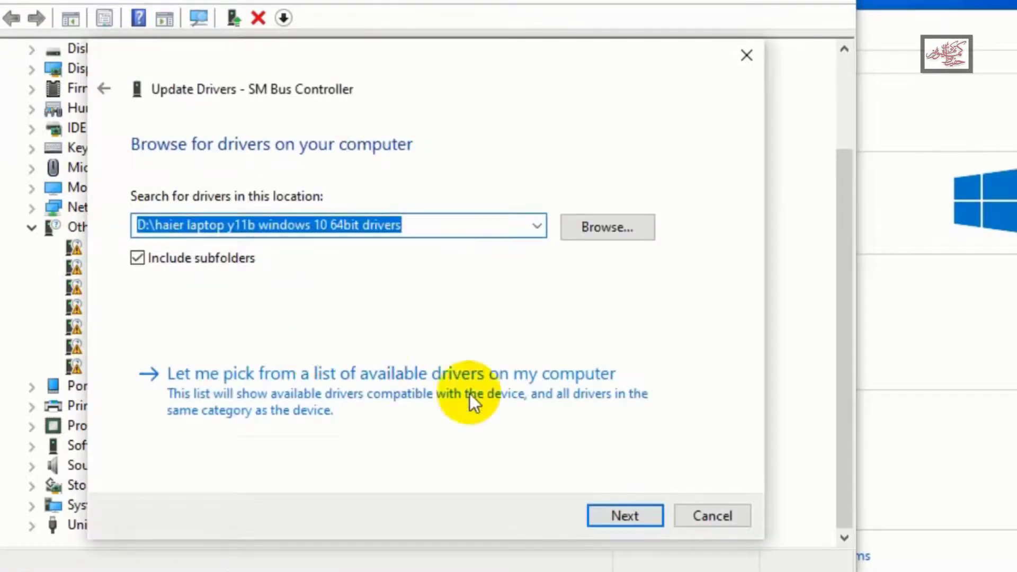
click(625, 515)
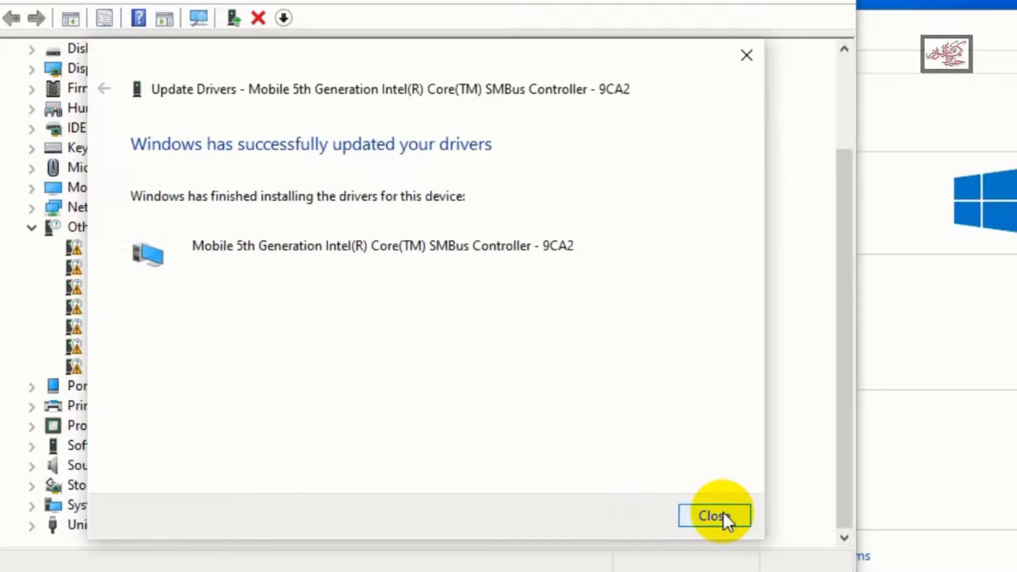
click(723, 513)
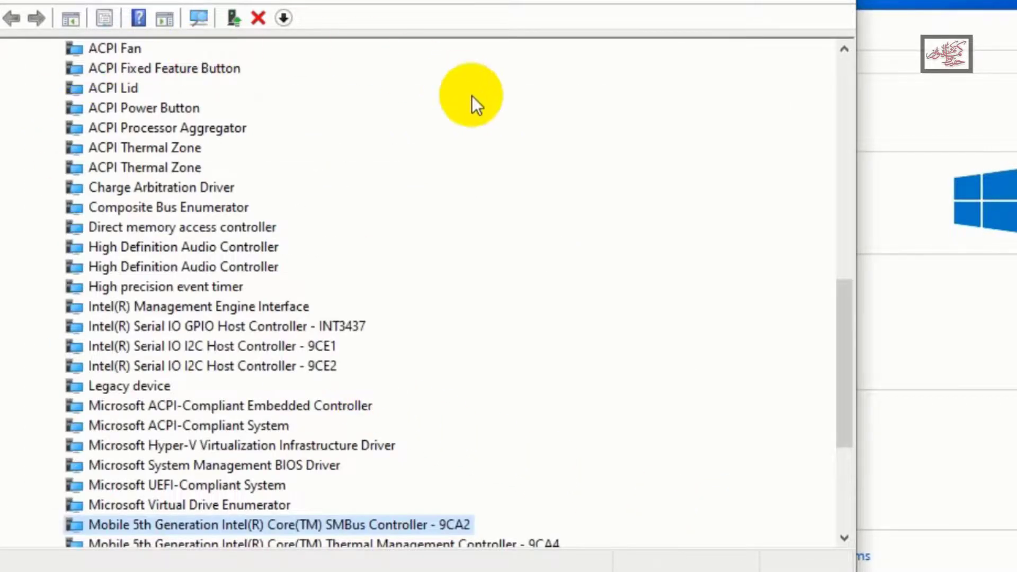
Try to install a driver for the first unknown device under Other devices from the Haier Y11B driver folder
click(848, 72)
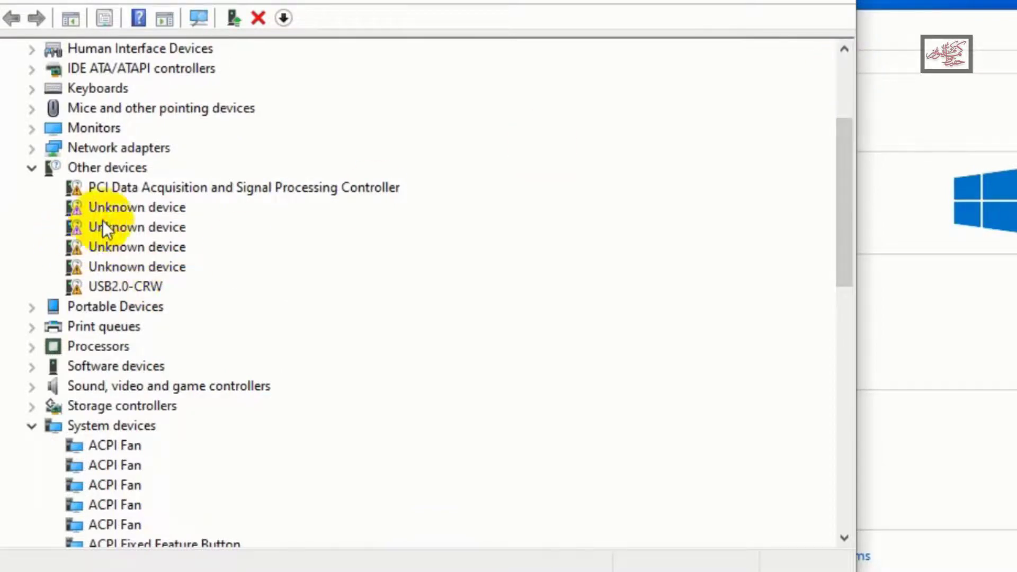
click(132, 210)
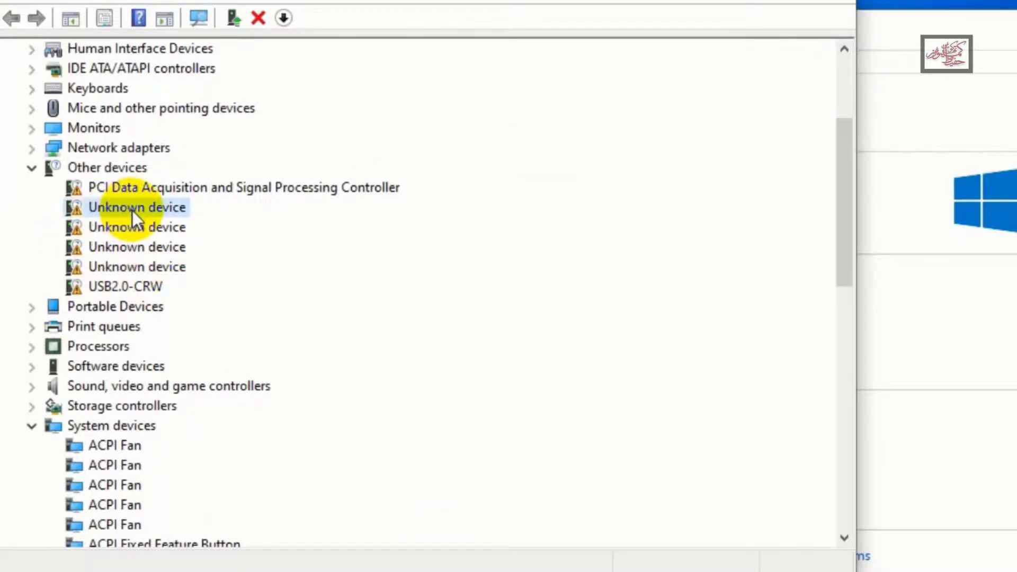
right_click(133, 211)
click(230, 233)
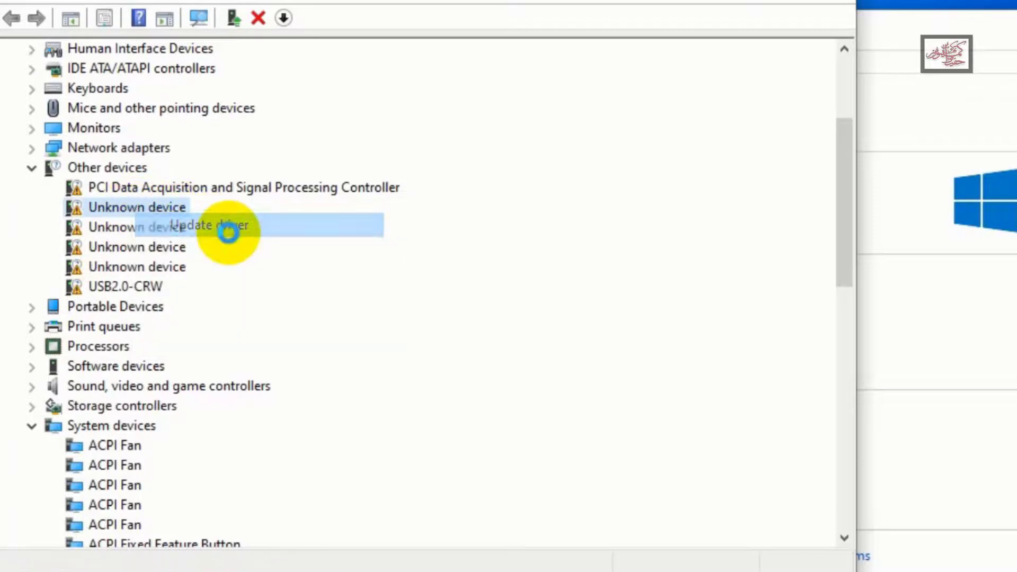
click(325, 322)
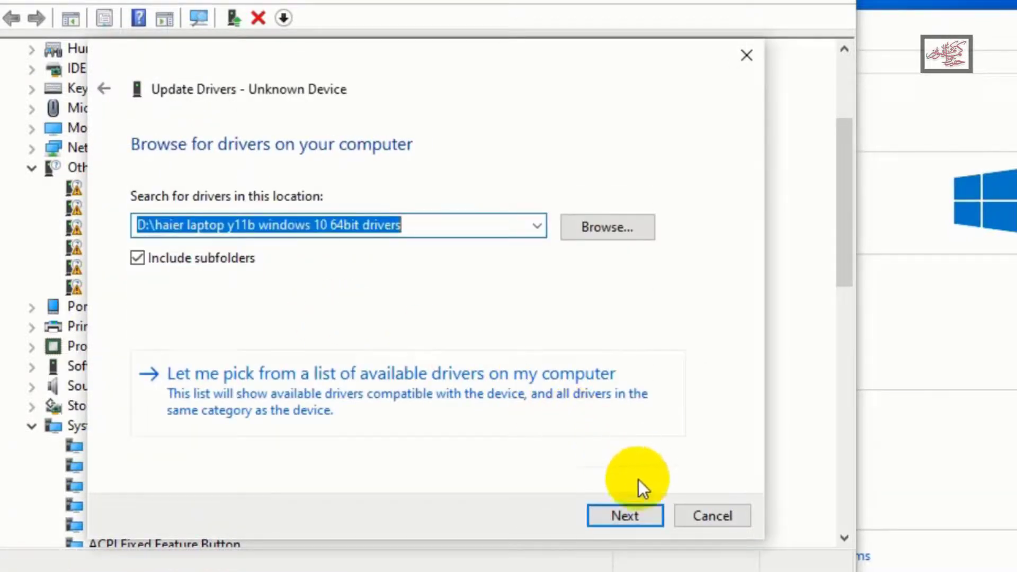
click(649, 516)
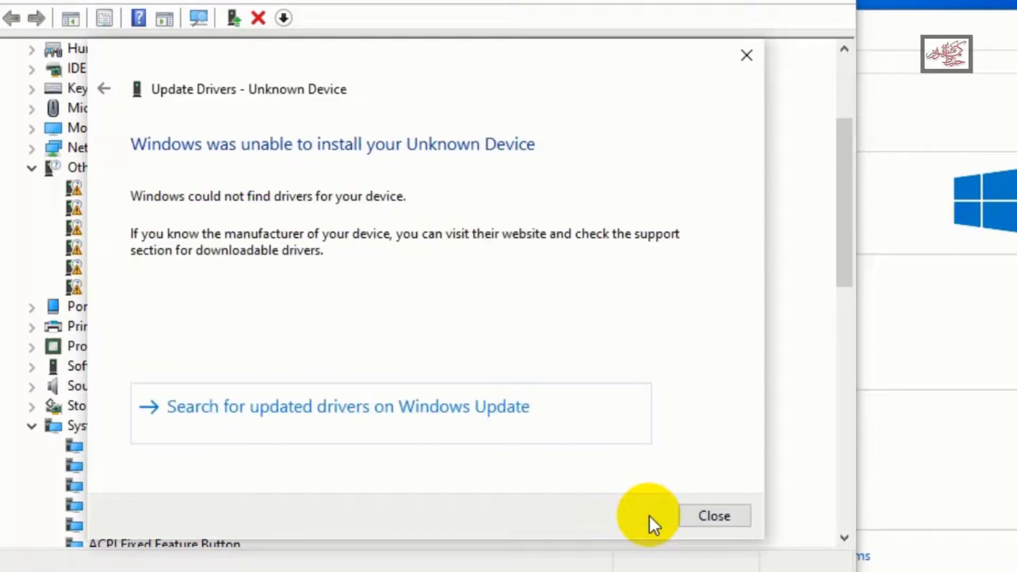
click(727, 524)
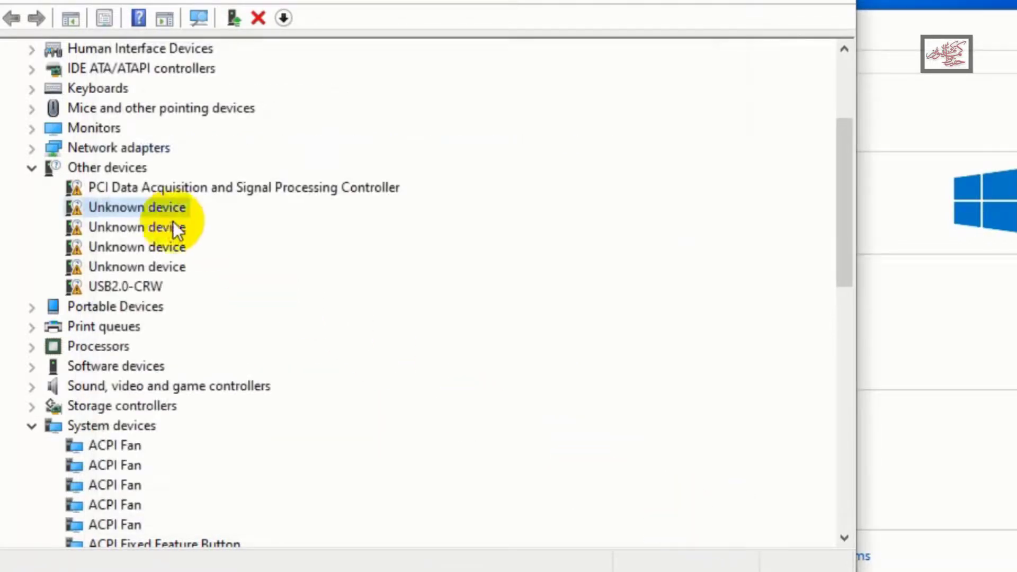
Install the driver for the second unknown device under Other devices from the folder "D:\haier laptop y11b windows 10 64bit drivers"
click(160, 227)
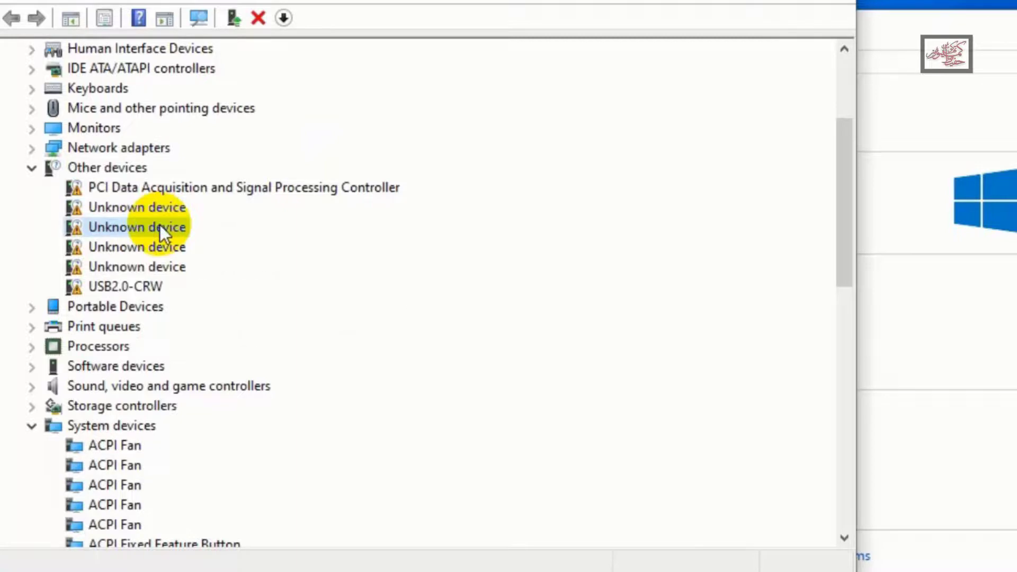
right_click(160, 227)
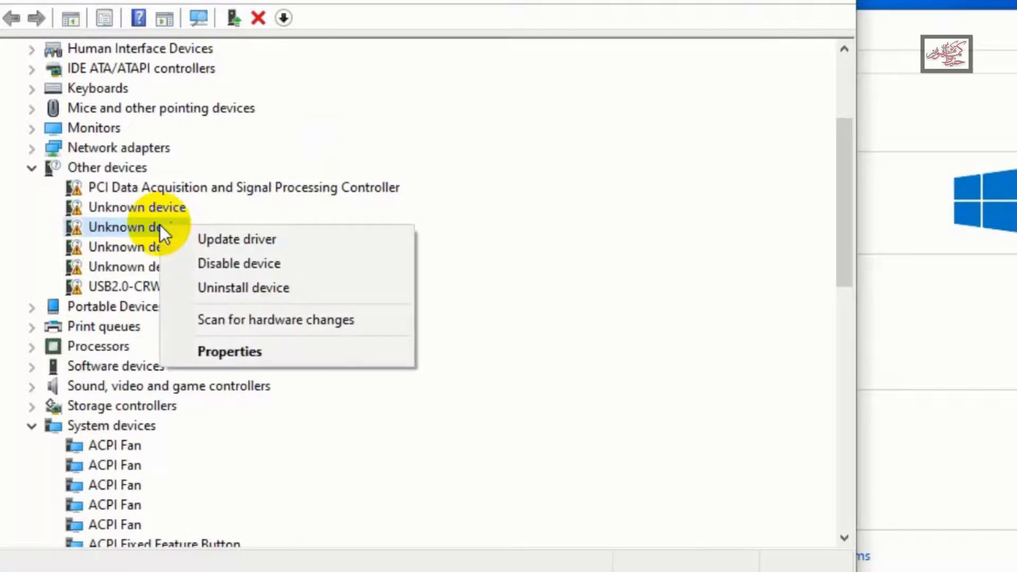
click(262, 240)
click(378, 331)
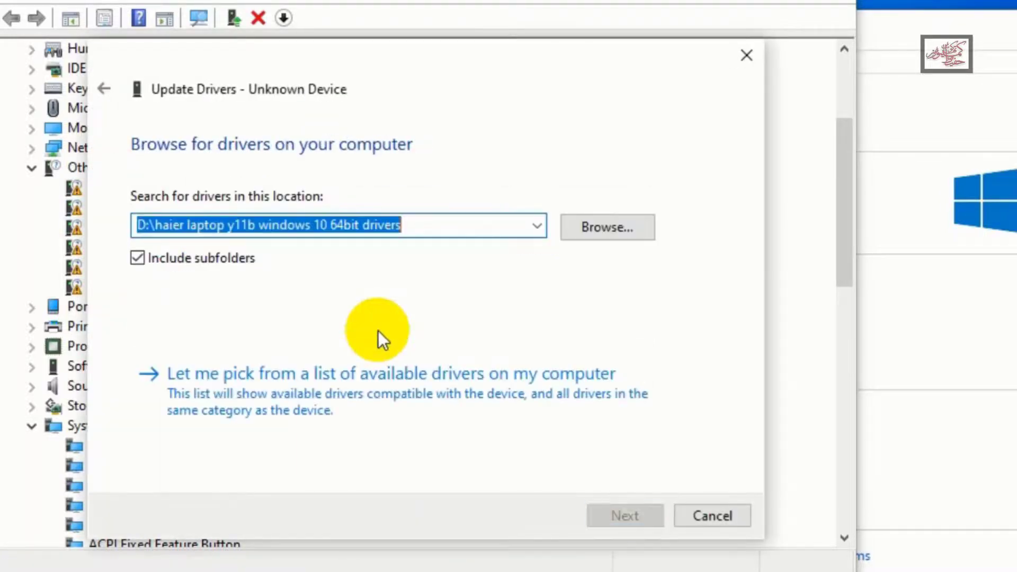
click(639, 516)
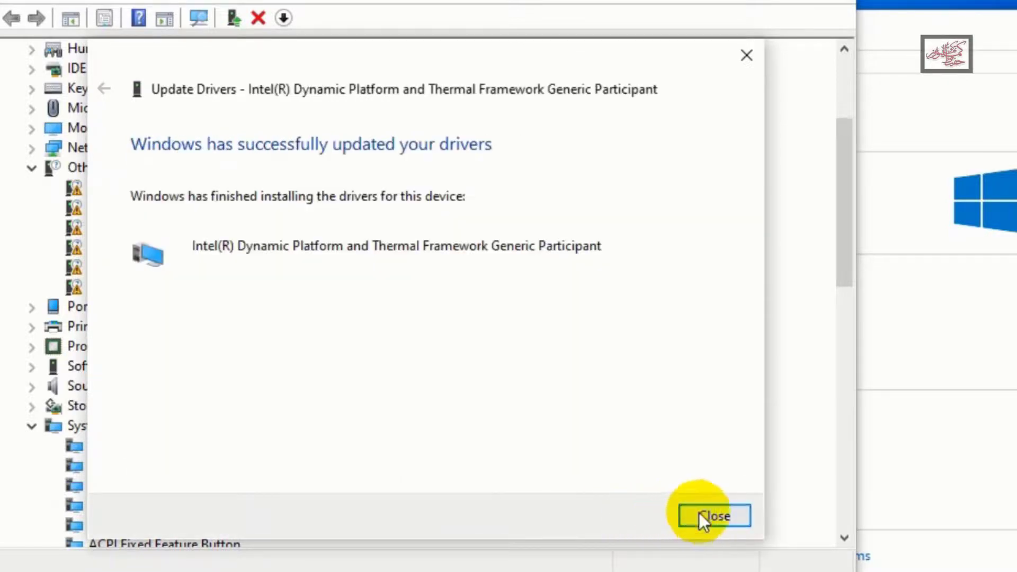
click(716, 514)
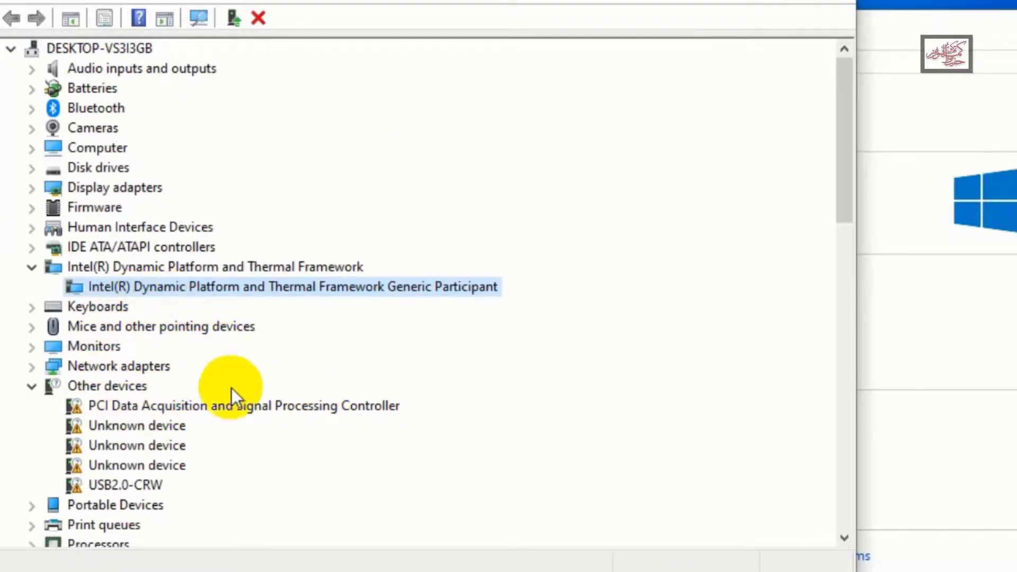
Install the driver for the middle of the three unknown devices from "D:\haier laptop y11b windows 10 64bit drivers", and collapse the System devices category
click(168, 444)
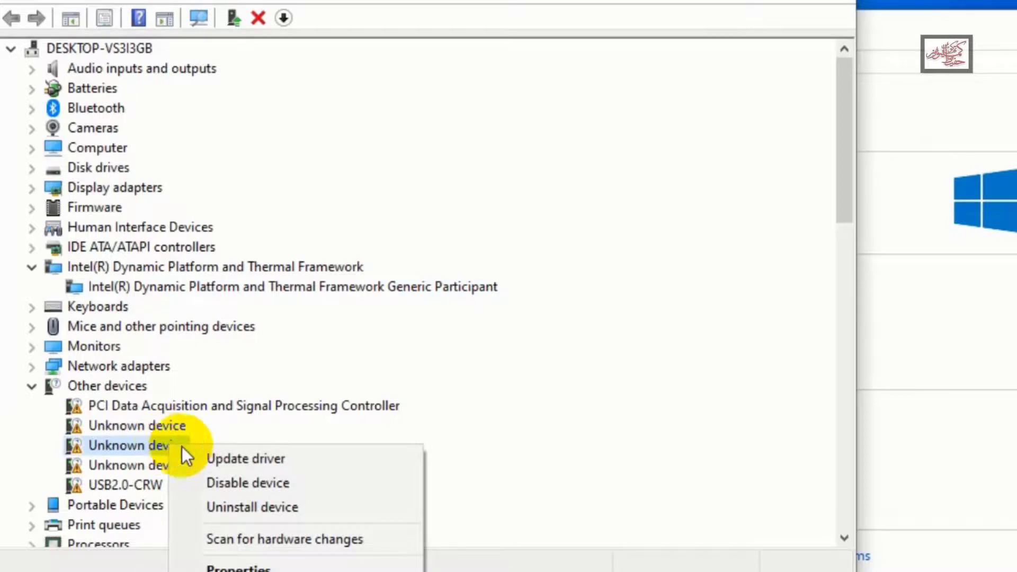
click(238, 461)
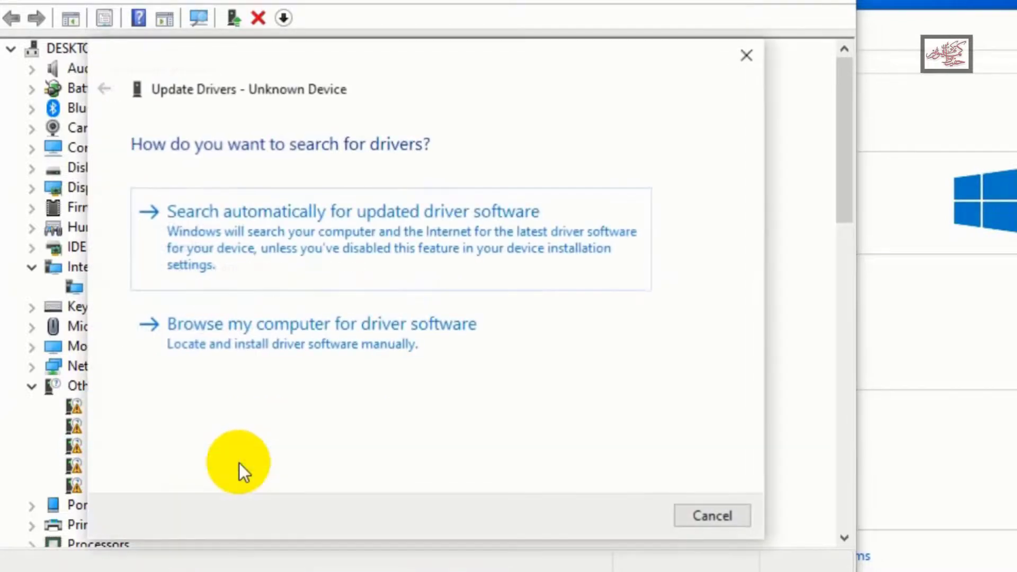
click(338, 336)
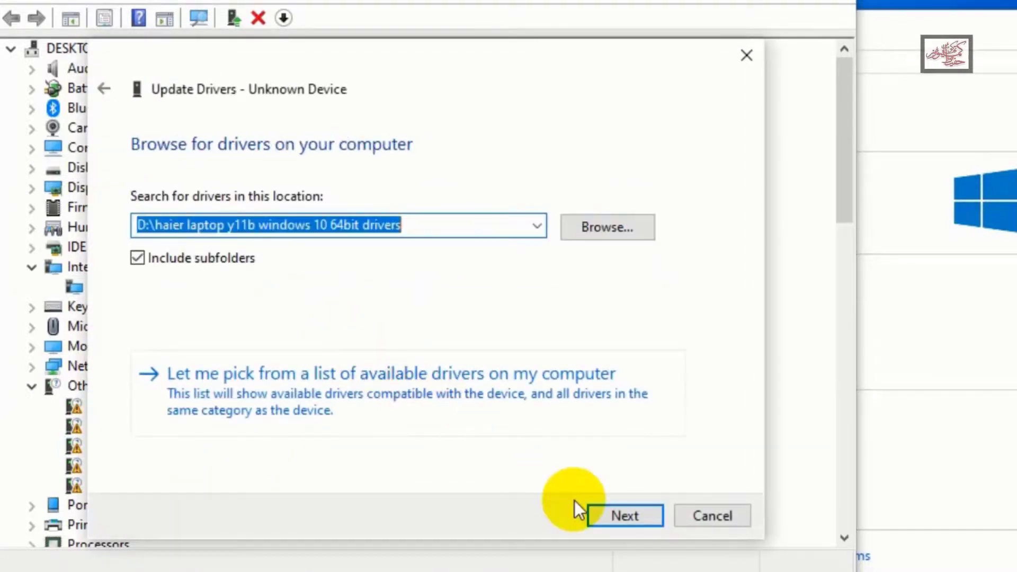
click(622, 516)
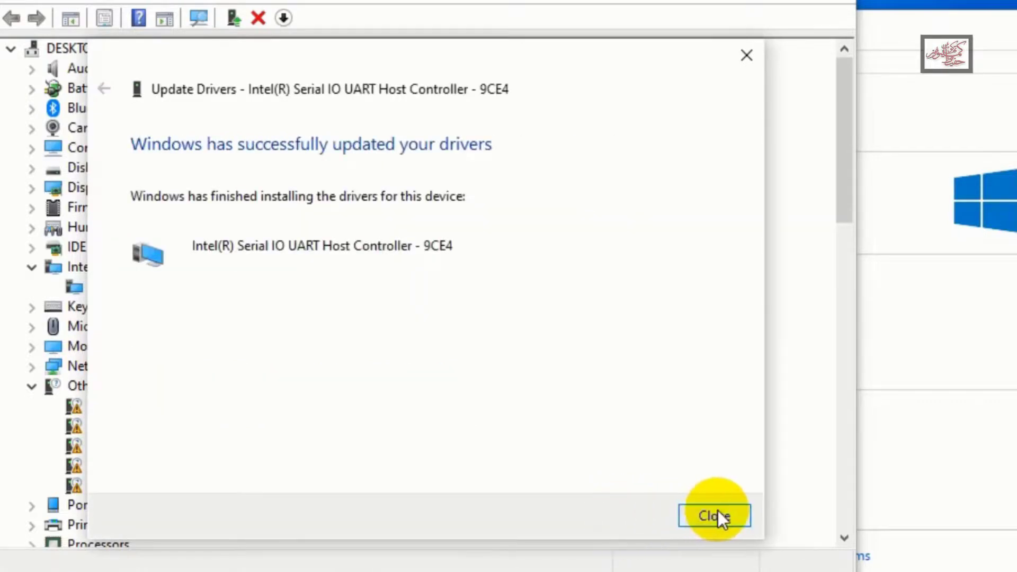
click(717, 515)
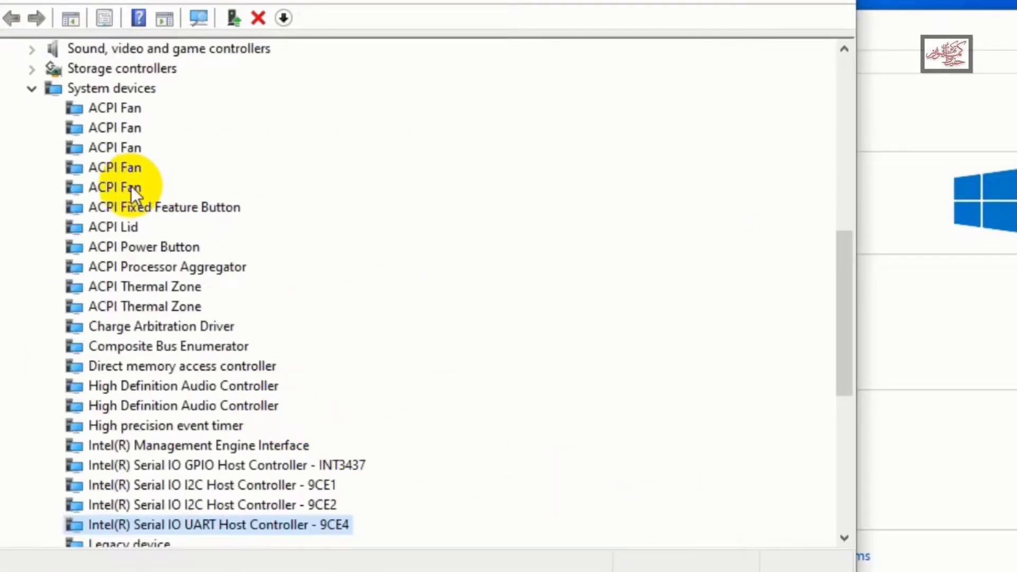
click(32, 93)
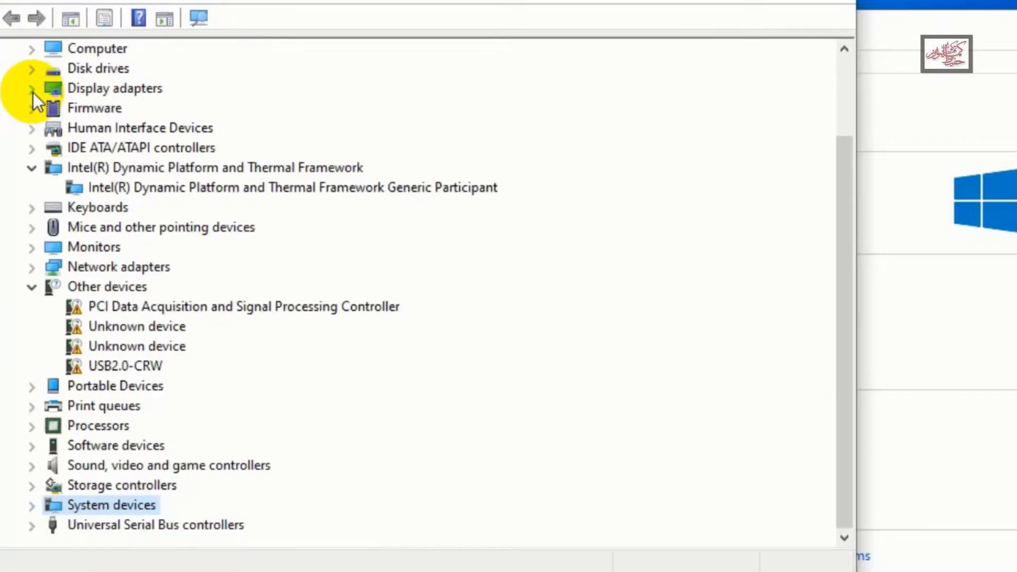
Try to install a driver for the last unknown device under Other devices from the folder "D:\haier laptop y11b windows 10 64bit drivers"
click(183, 347)
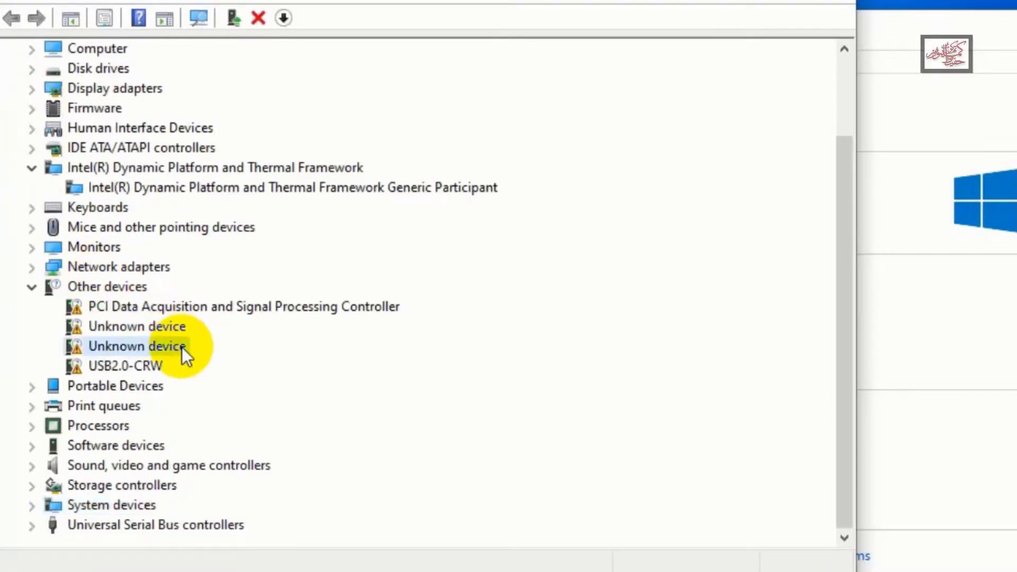
right_click(182, 347)
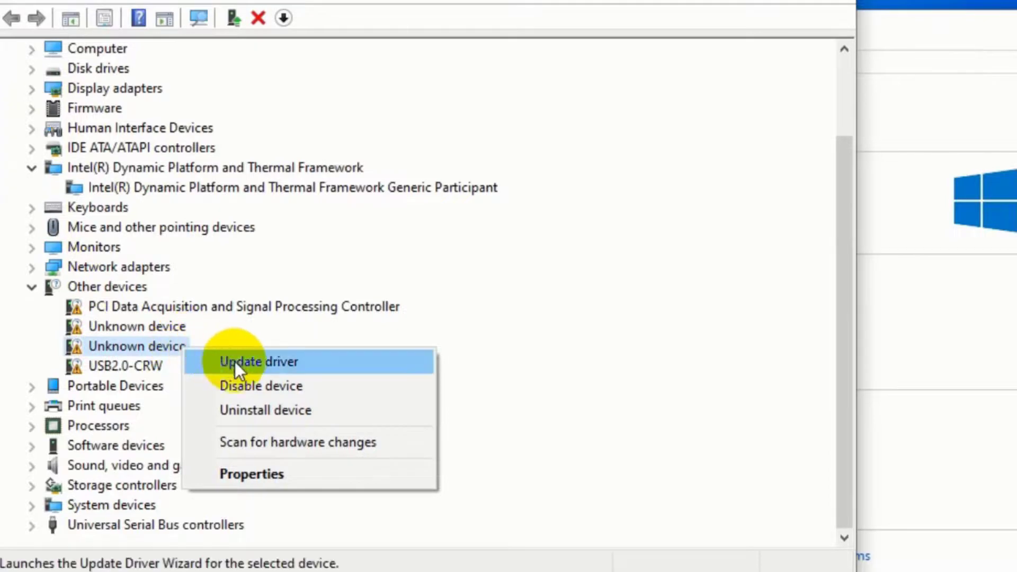
click(253, 365)
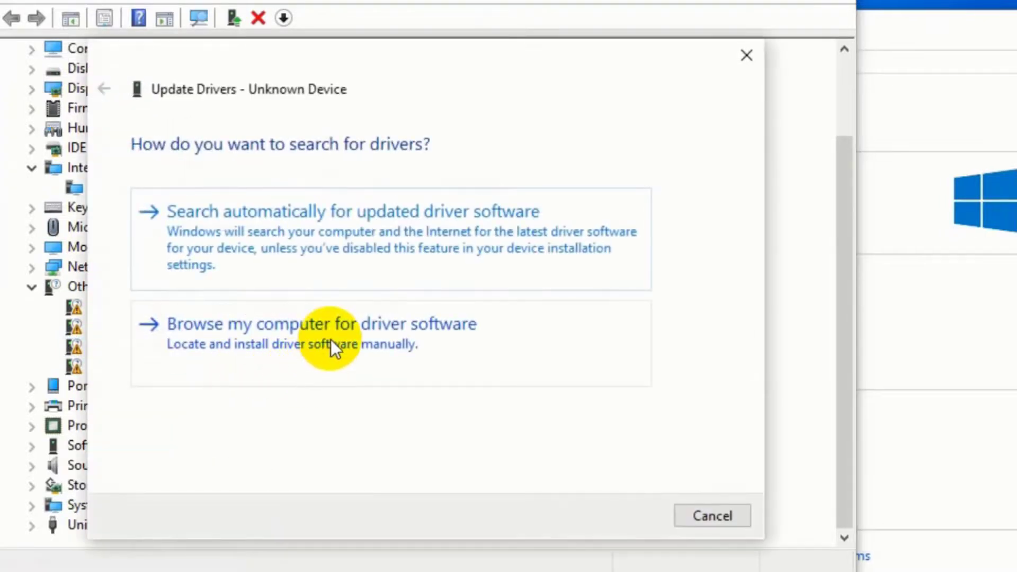
click(332, 345)
key(super+Tab)
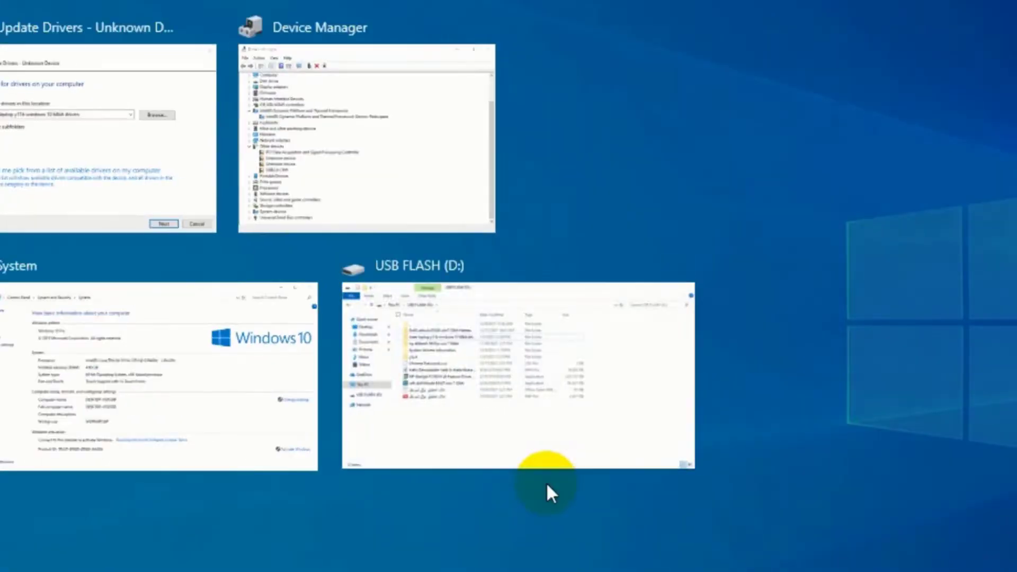
click(127, 180)
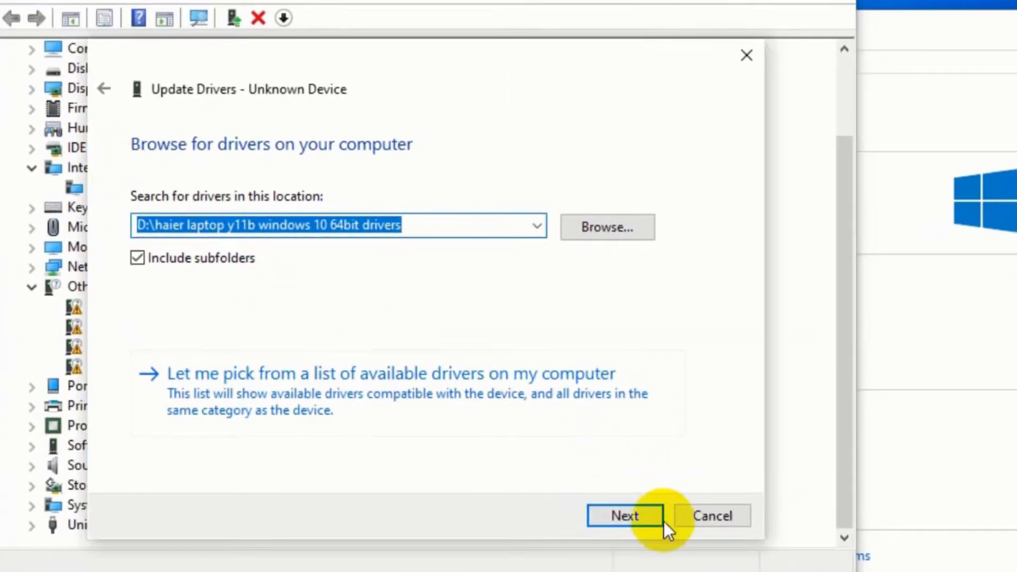
click(648, 521)
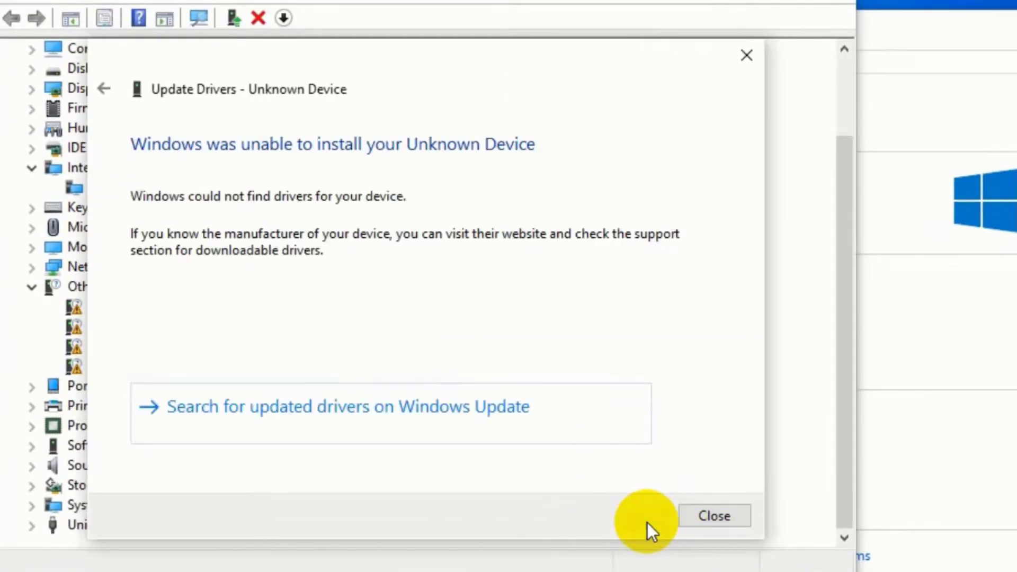
click(723, 520)
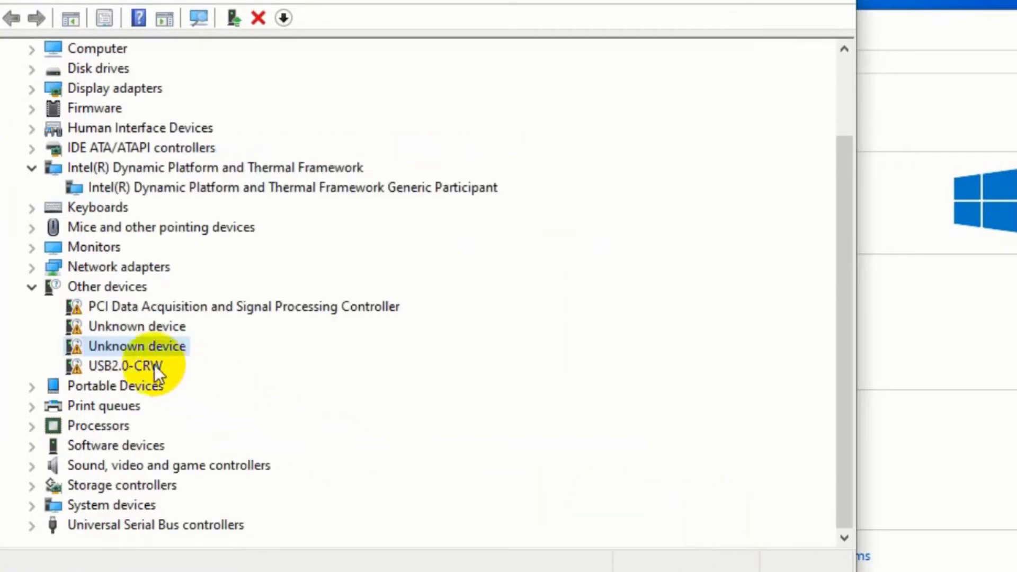
Install the USB2.0-CRW driver from "D:\haier laptop y11b windows 10 64bit drivers" and collapse the Universal Serial Bus controllers category
click(121, 362)
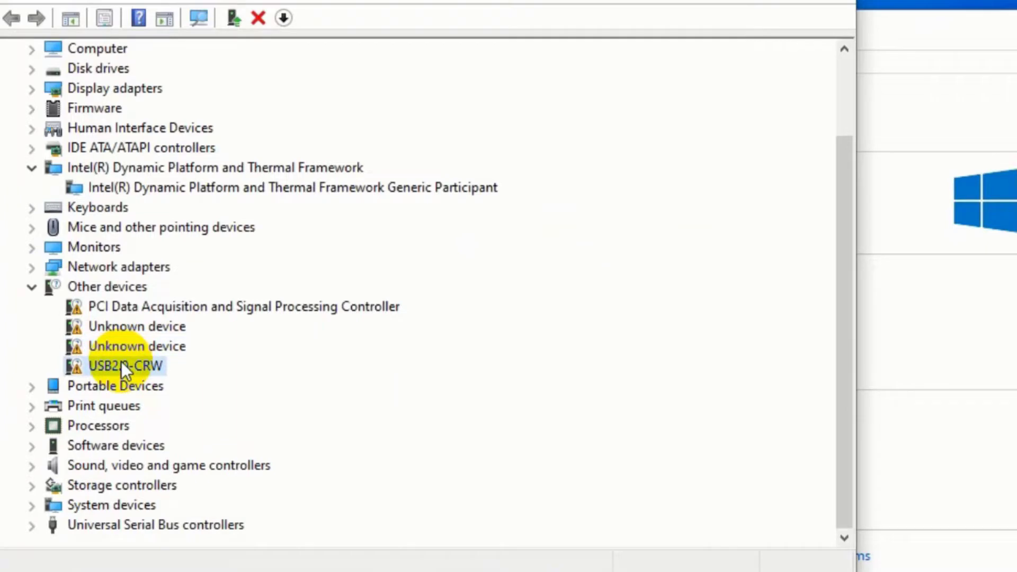
right_click(122, 362)
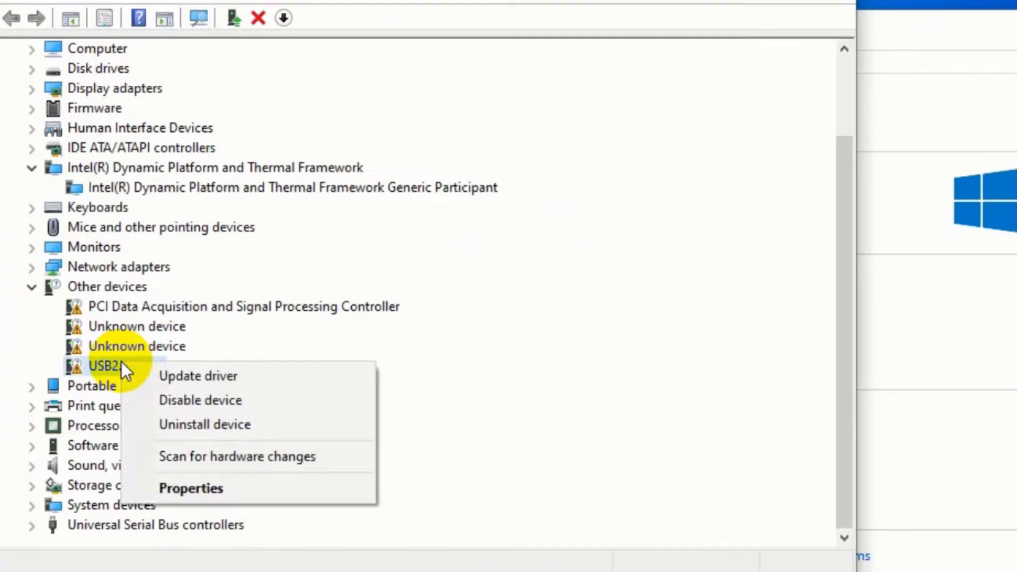
click(242, 384)
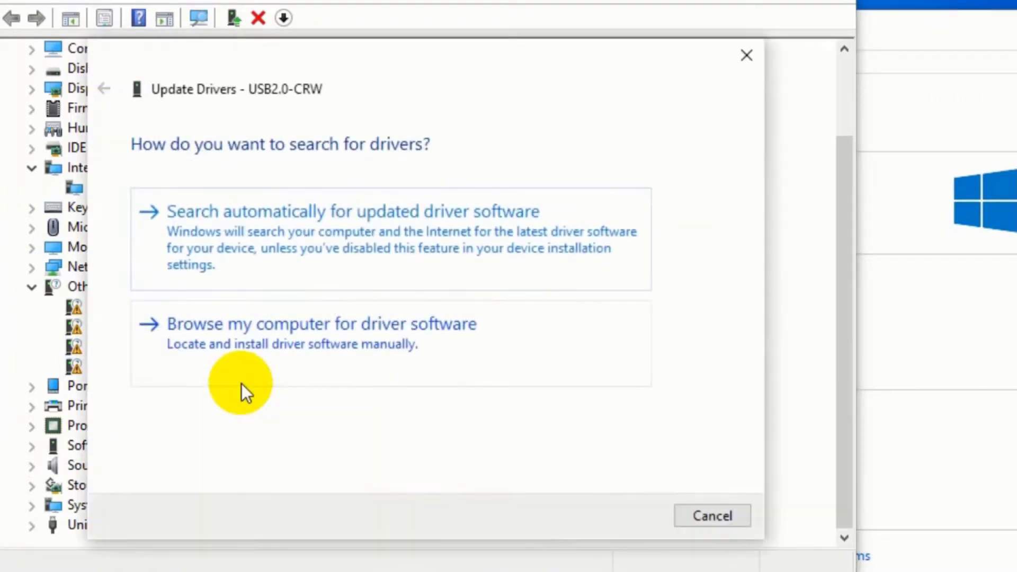
click(320, 338)
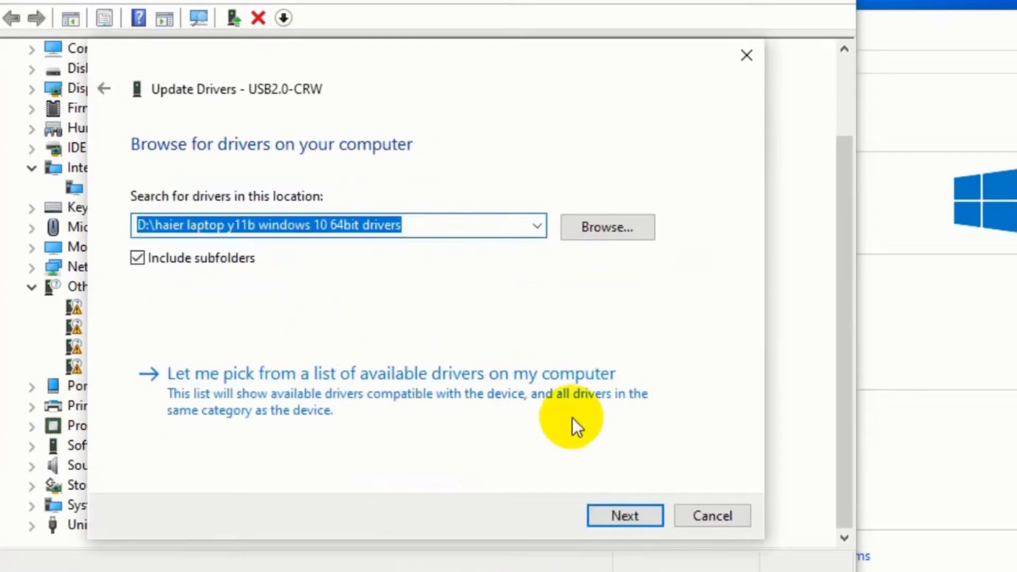
click(615, 519)
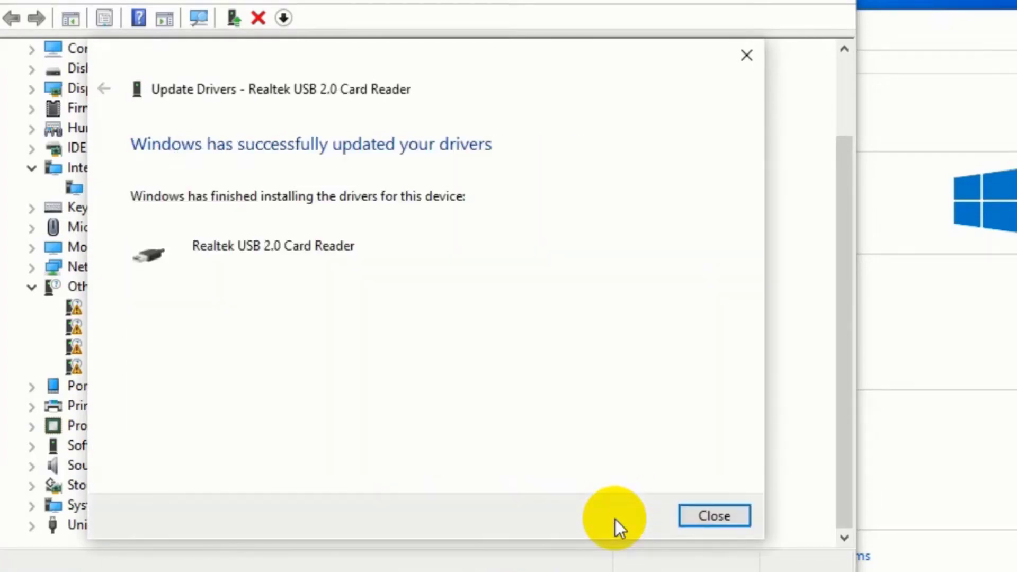
click(729, 523)
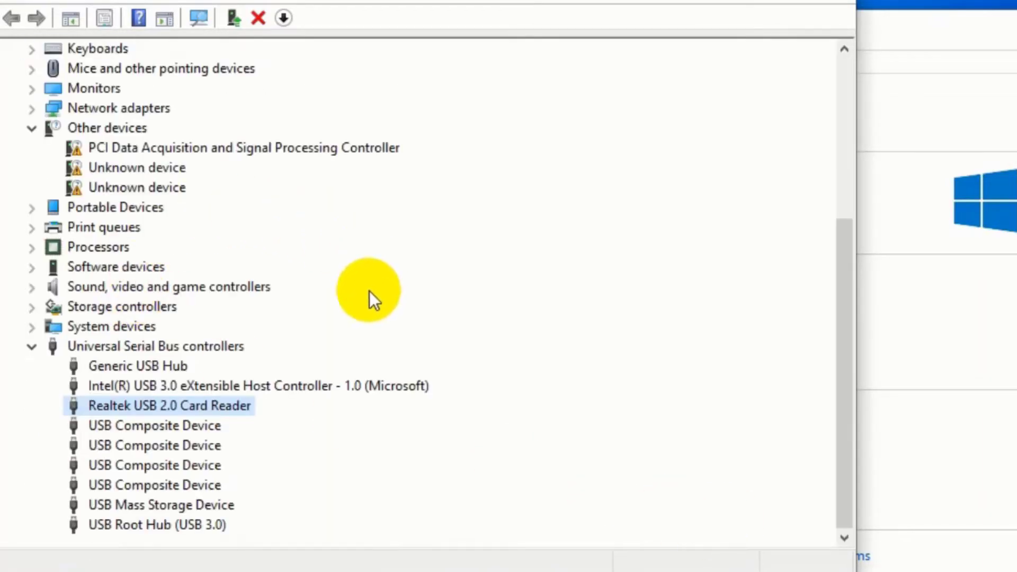
click(29, 350)
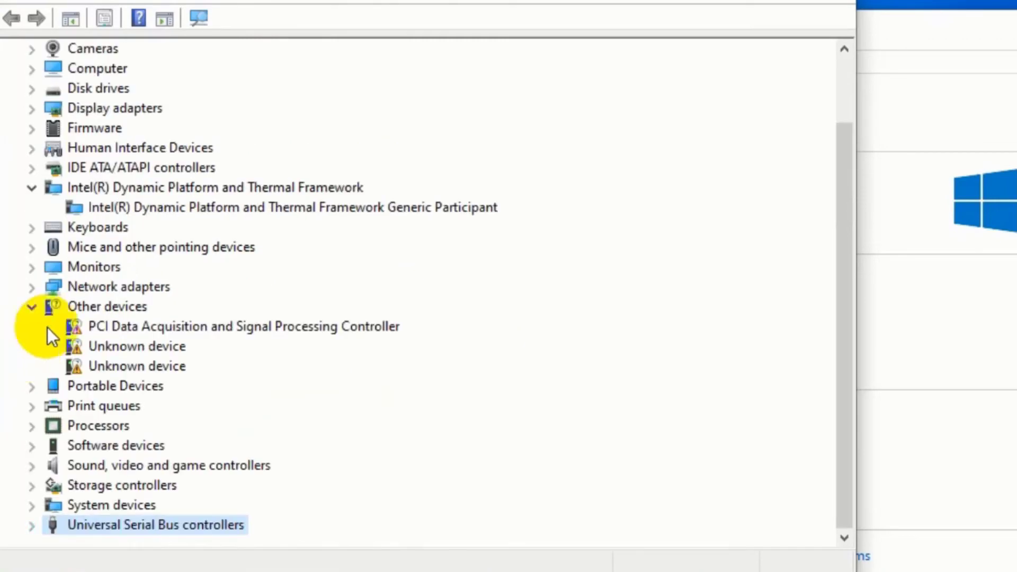